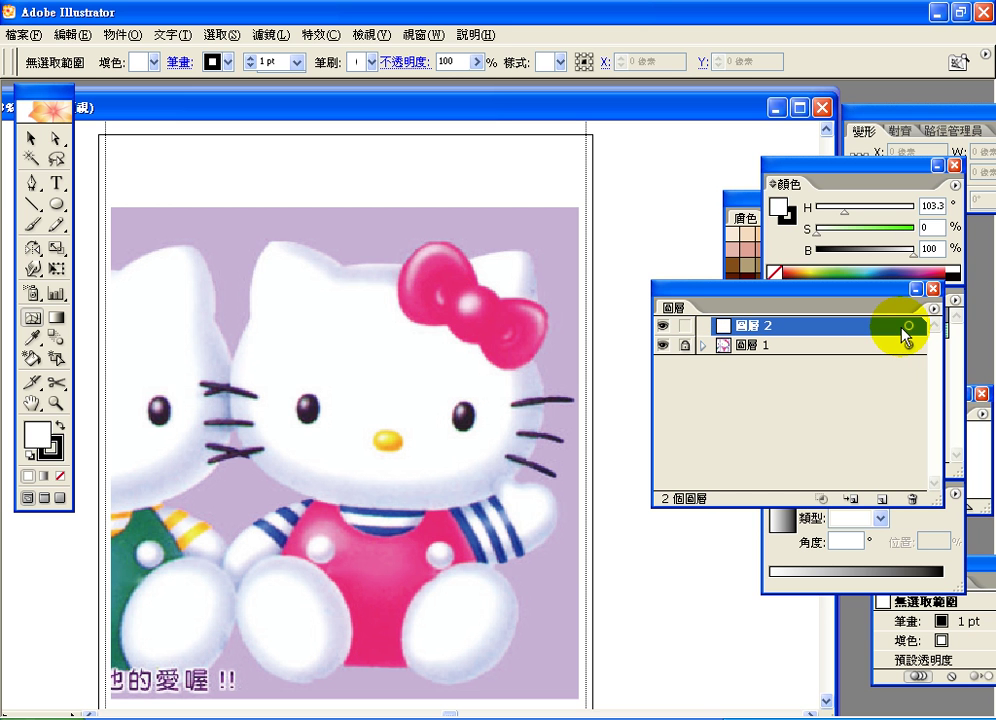
Step: Trace the right-hand Kitty's head outline on 圖層 2 with the Pen tool and refine the chin curve
{"action": "left_click", "coordinate": [34, 185]}
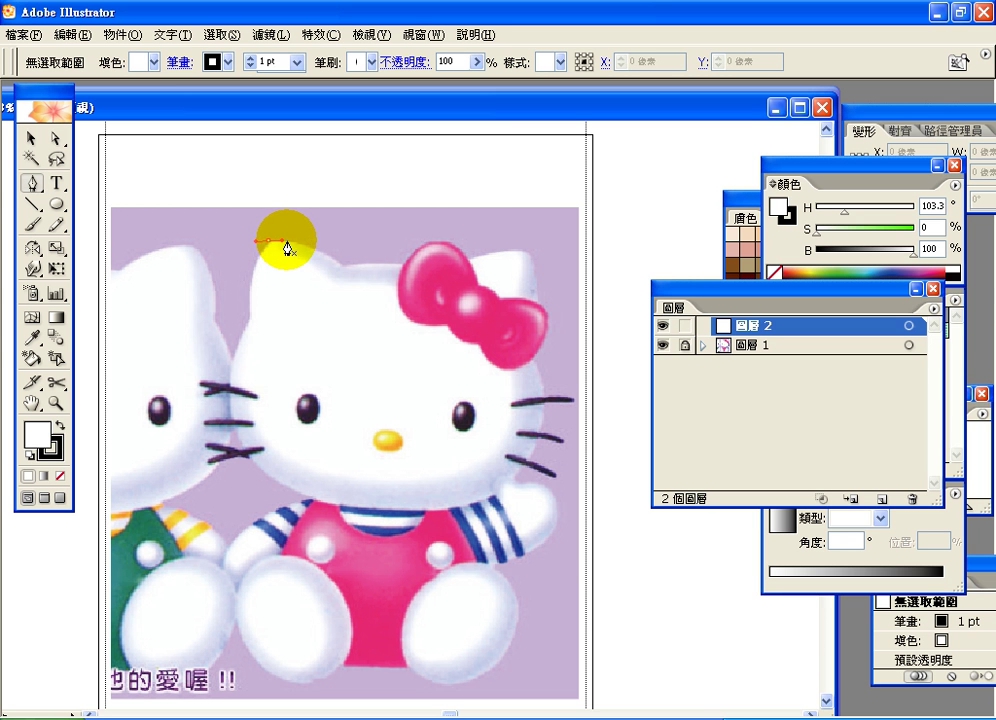
{"action": "left_click_drag", "start_coordinate": [271, 241], "coordinate": [362, 263]}
{"action": "left_click", "coordinate": [404, 263]}
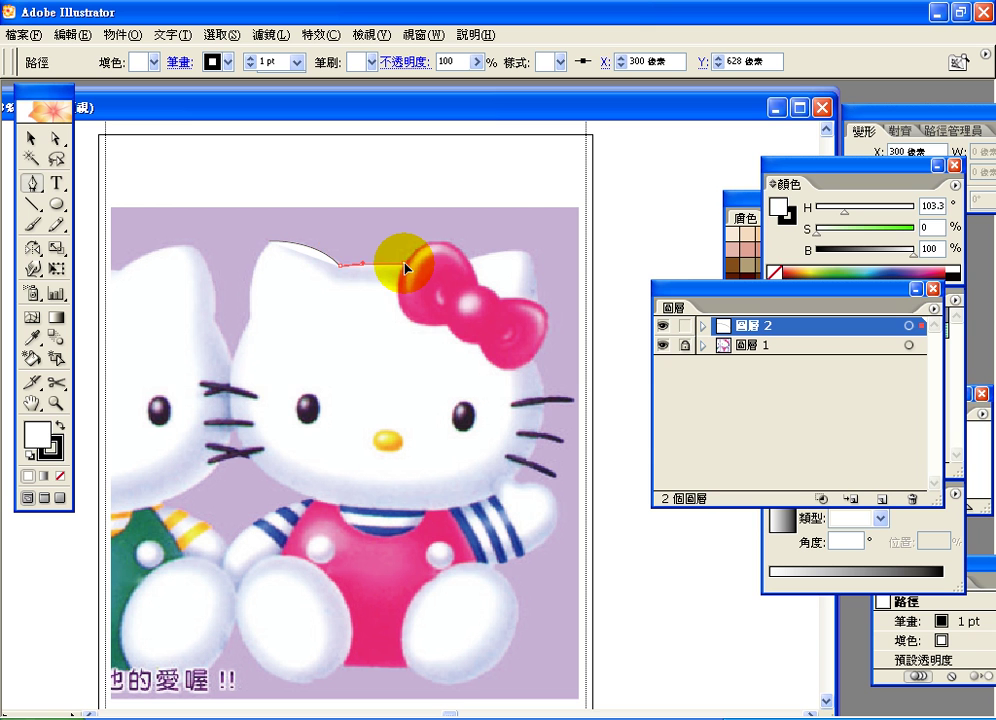
{"action": "left_click", "coordinate": [443, 262]}
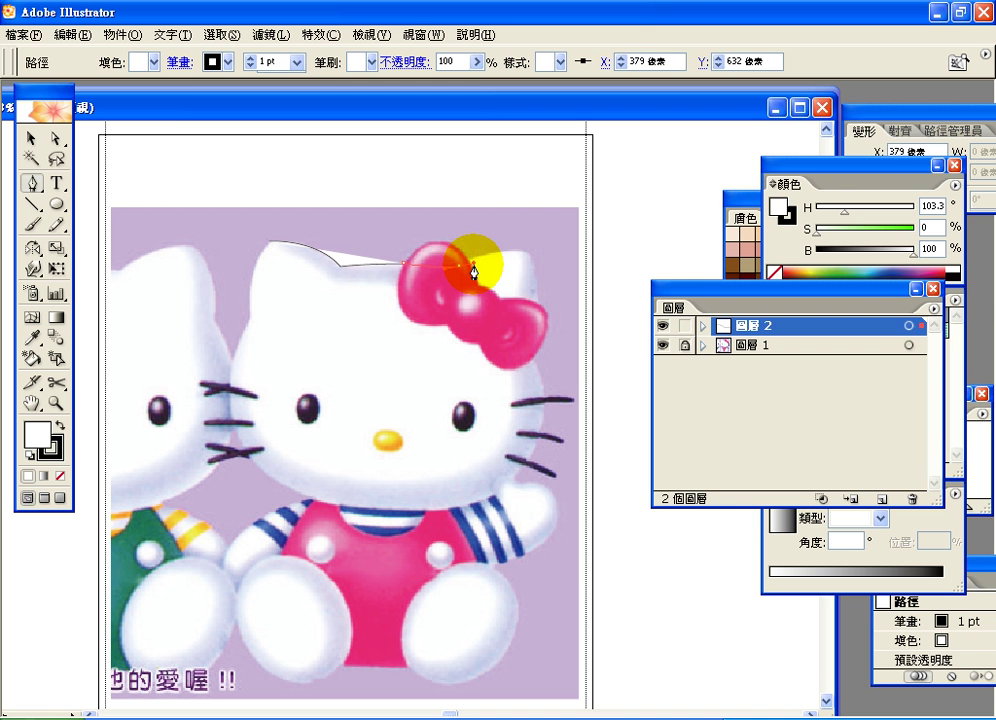
{"action": "left_click", "coordinate": [473, 263]}
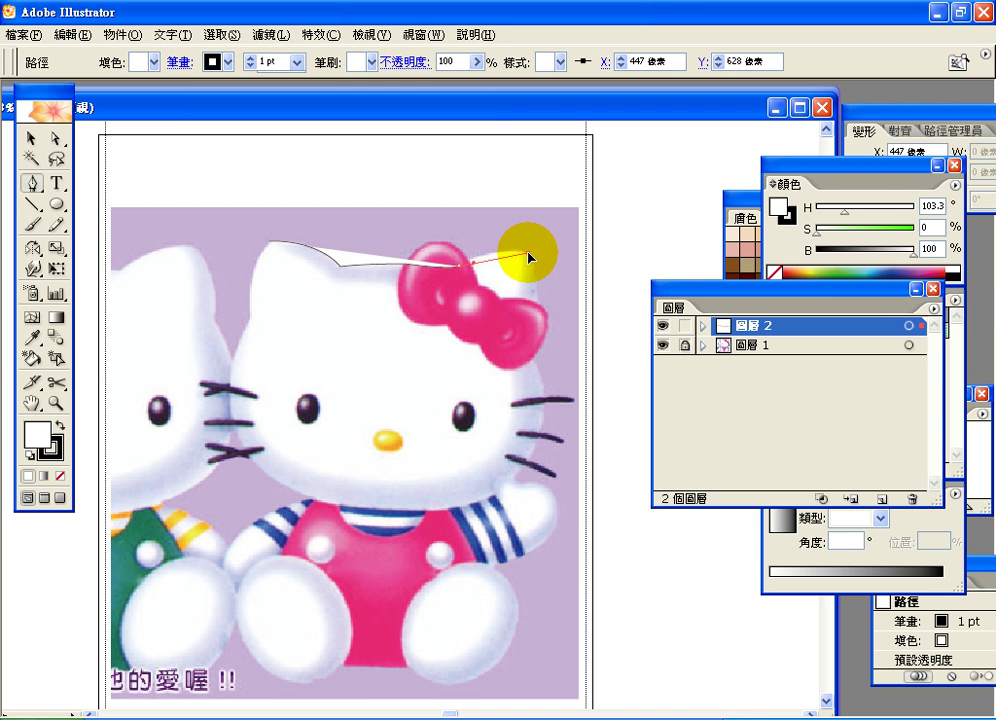
{"action": "left_click_drag", "start_coordinate": [528, 254], "coordinate": [543, 378]}
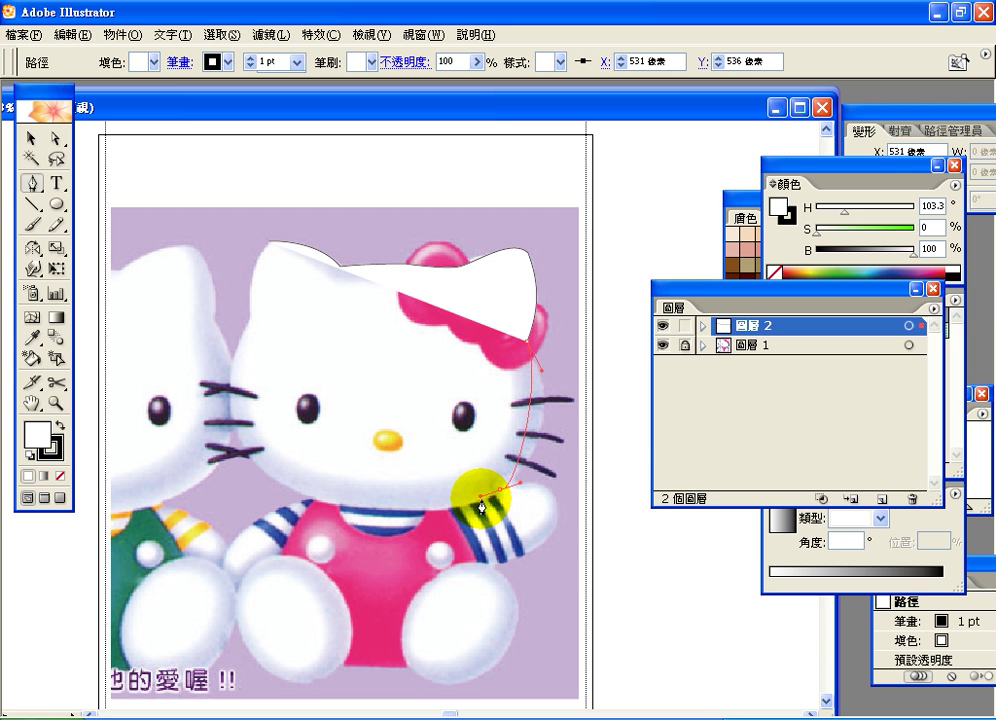
{"action": "left_click_drag", "start_coordinate": [482, 494], "coordinate": [482, 500]}
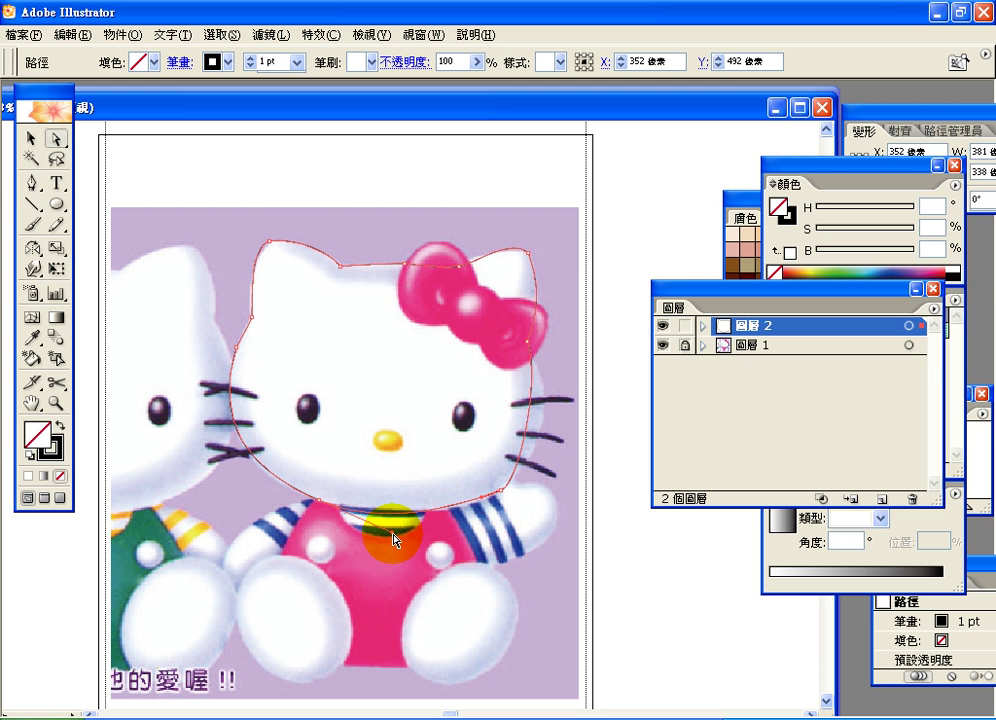
{"action": "left_click_drag", "start_coordinate": [393, 540], "coordinate": [385, 525]}
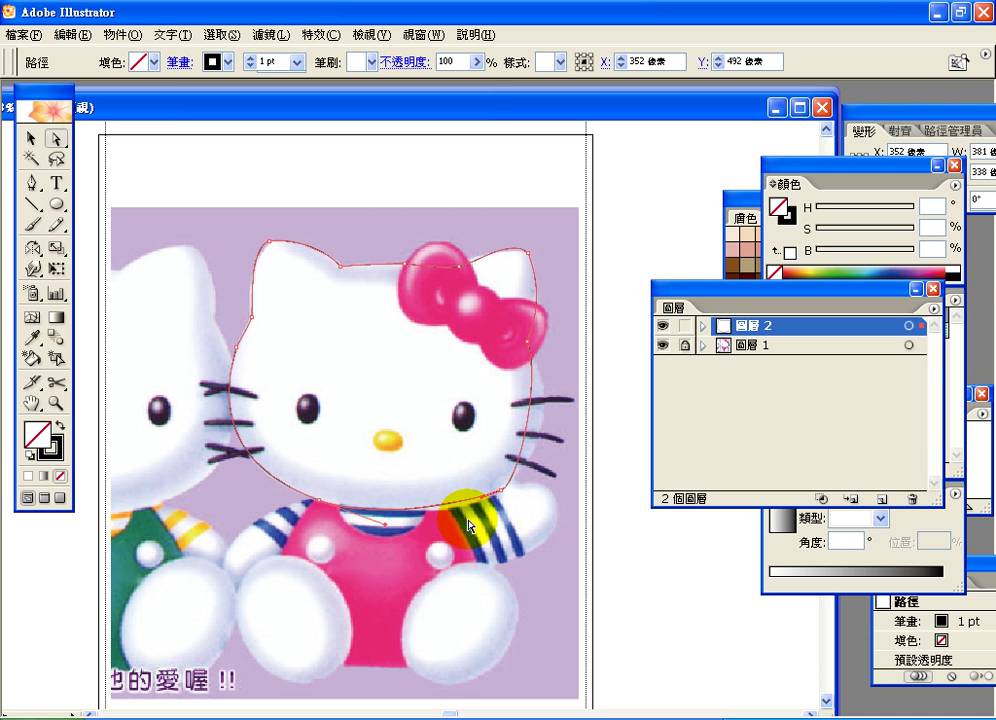
{"action": "left_click_drag", "start_coordinate": [481, 496], "coordinate": [482, 510]}
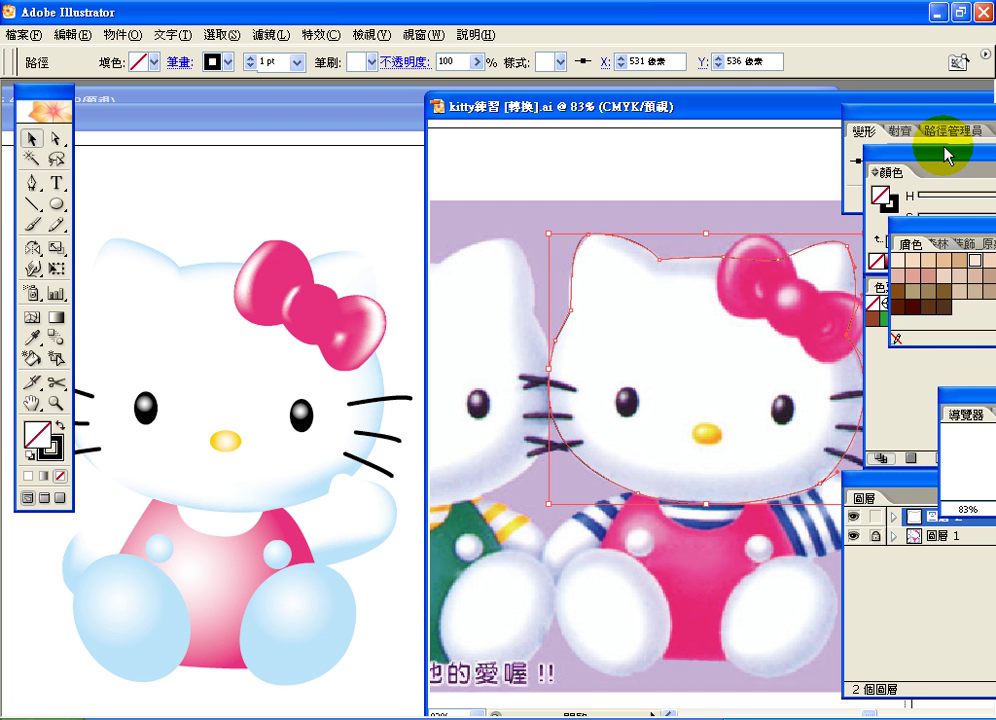
Step: Fill the traced head outline with the bright cyan-blue swatch
{"action": "left_click_drag", "start_coordinate": [943, 156], "coordinate": [827, 213]}
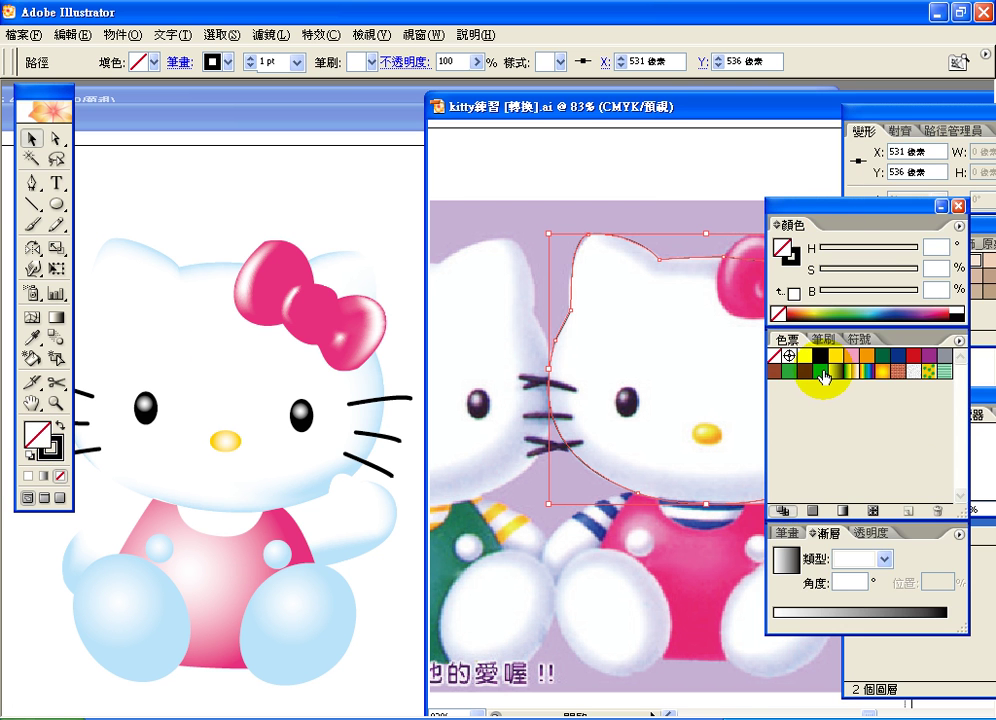
{"action": "left_click", "coordinate": [821, 371]}
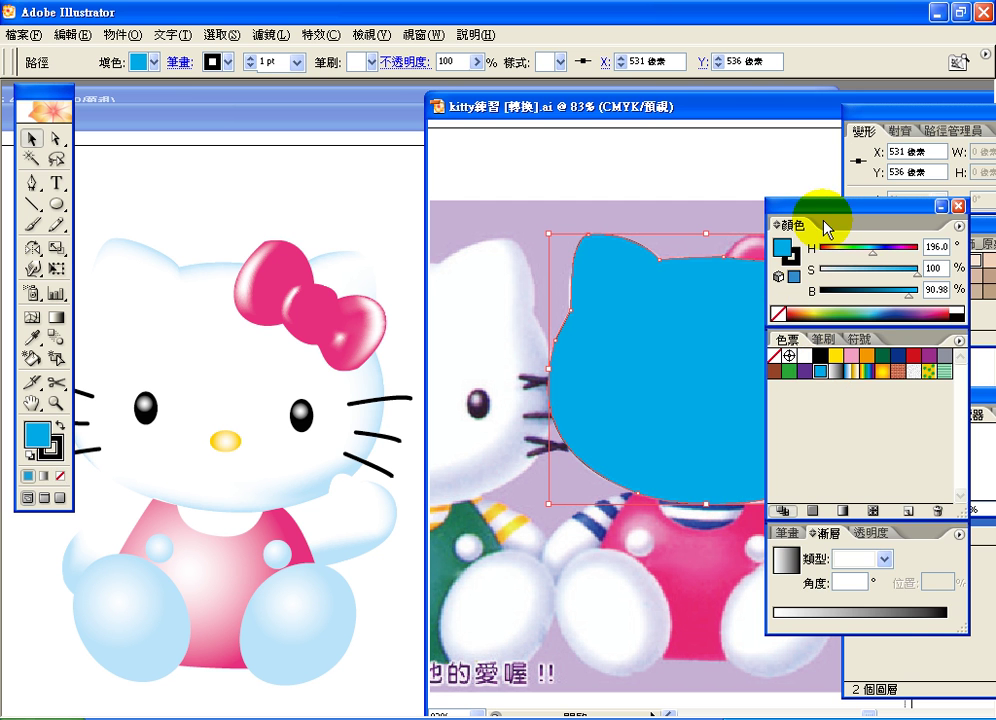
{"action": "left_click_drag", "start_coordinate": [818, 216], "coordinate": [960, 207]}
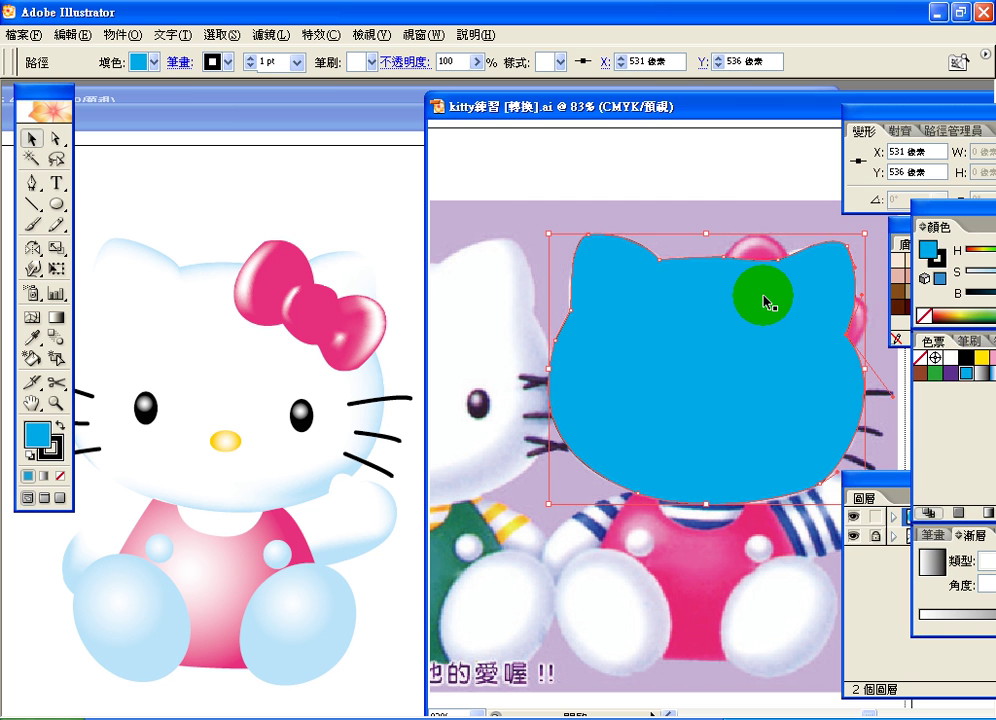
Step: Add white gradient mesh points in the head's left ear, at the forehead edge between the ears, and in the right ear
{"action": "left_click", "coordinate": [30, 318]}
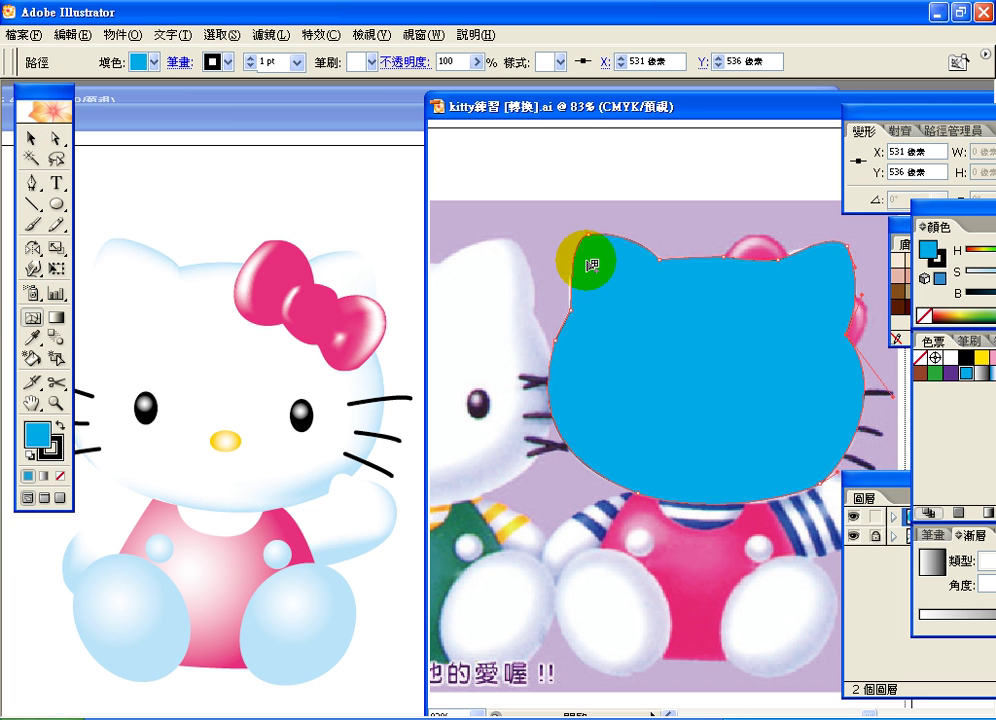
{"action": "left_click", "coordinate": [596, 260]}
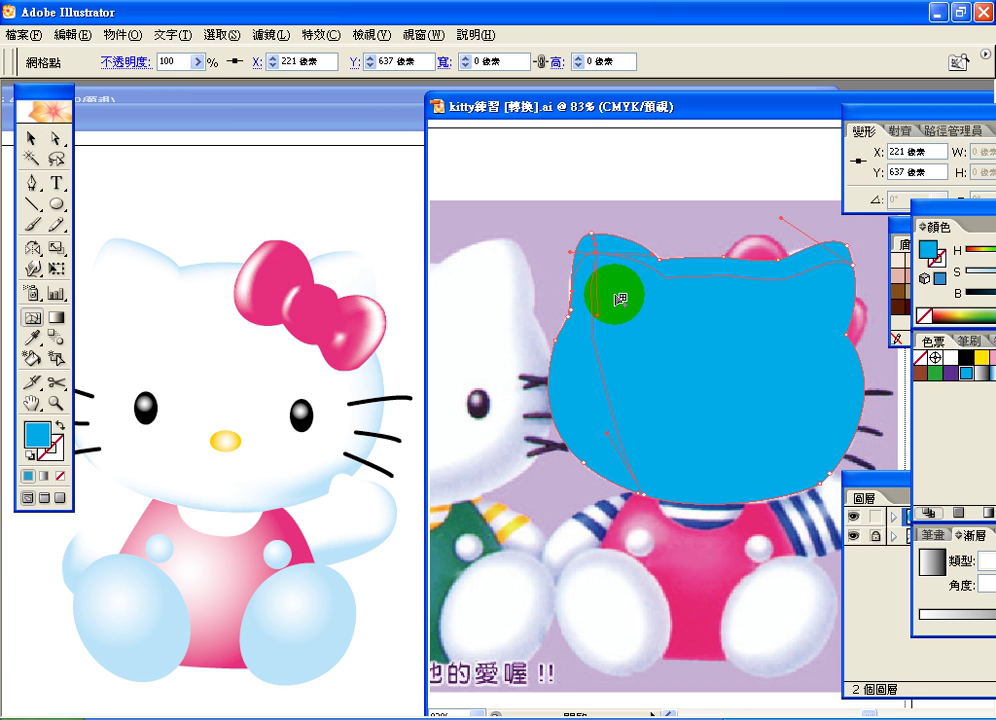
{"action": "left_click", "coordinate": [949, 358]}
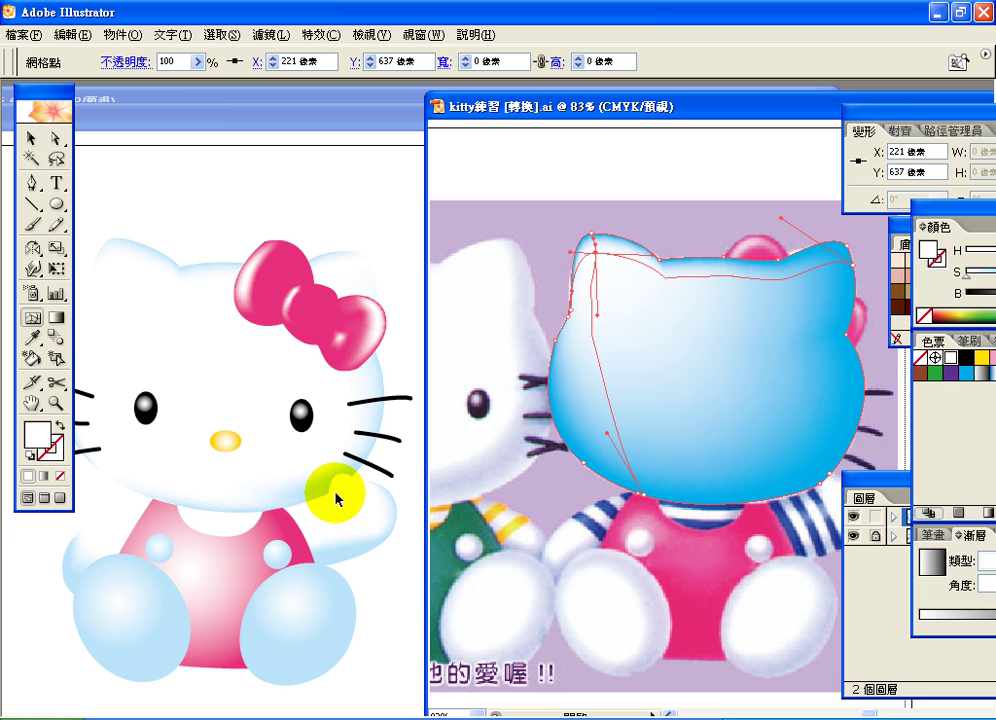
{"action": "left_click", "coordinate": [683, 264]}
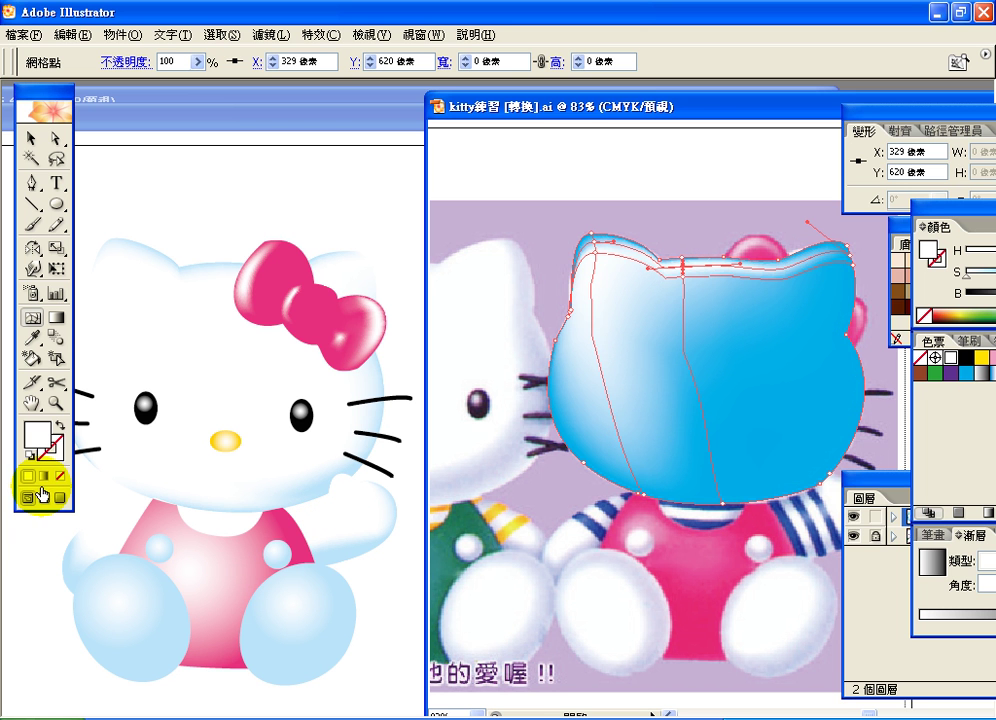
{"action": "left_click", "coordinate": [826, 256]}
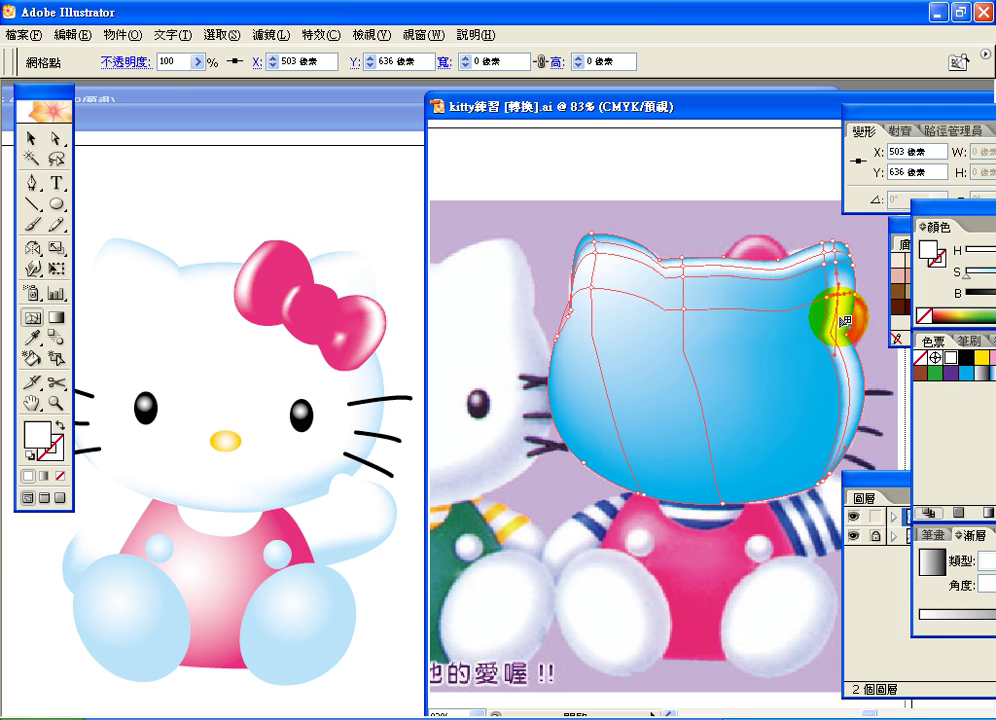
Step: Add further white mesh points around the right ear and one near the lower-right cheek edge
{"action": "left_click", "coordinate": [838, 296]}
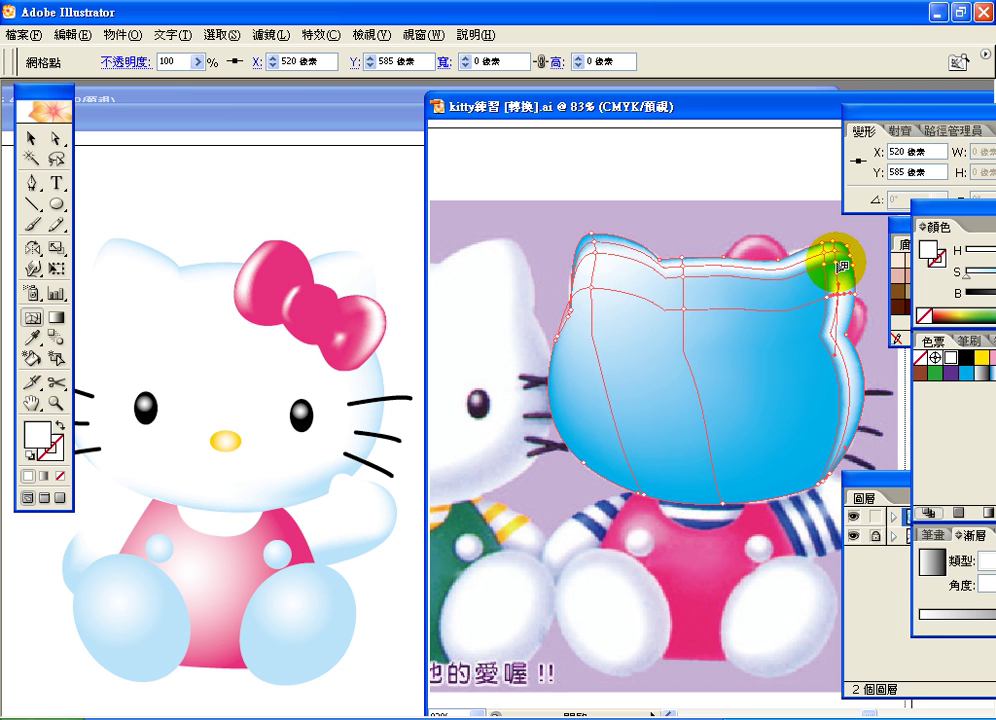
{"action": "left_click", "coordinate": [838, 264]}
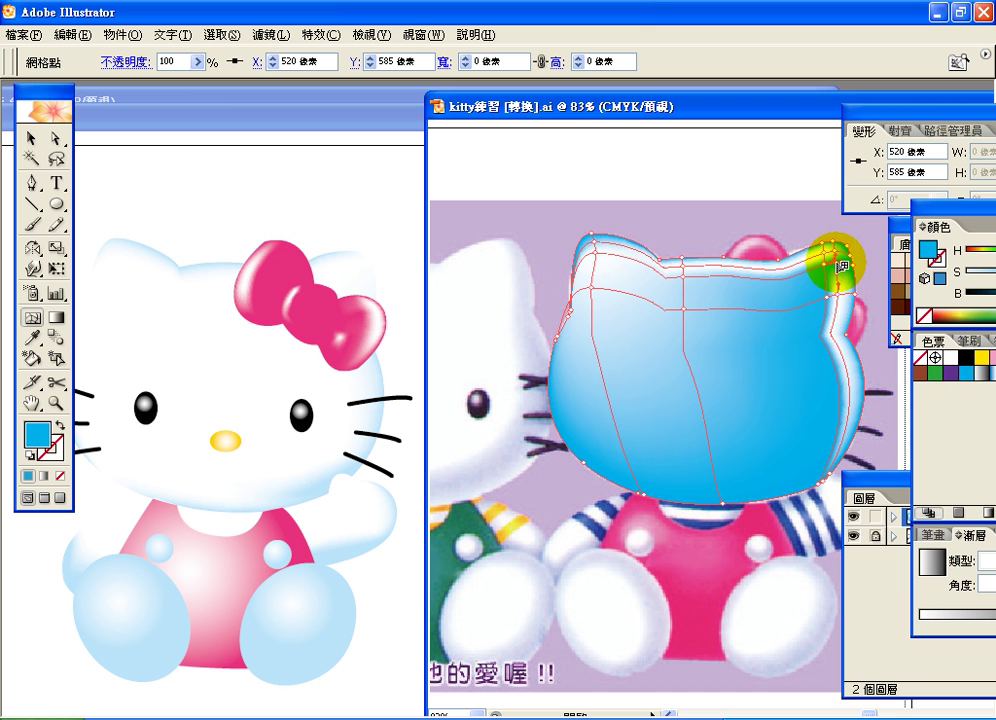
{"action": "left_click", "coordinate": [950, 358]}
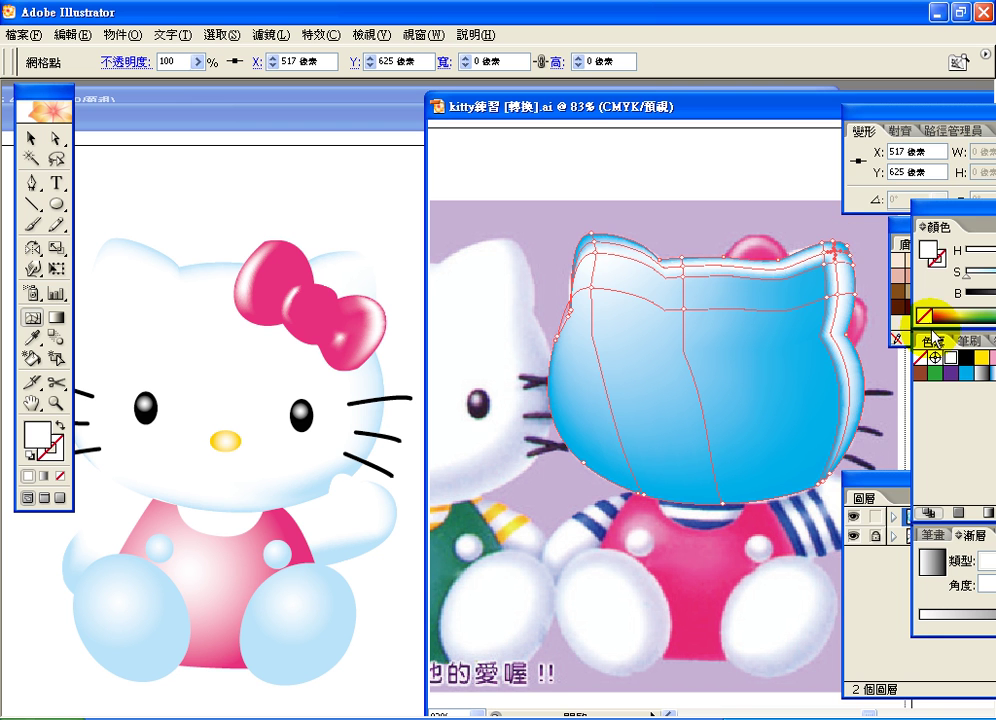
{"action": "left_click", "coordinate": [949, 359]}
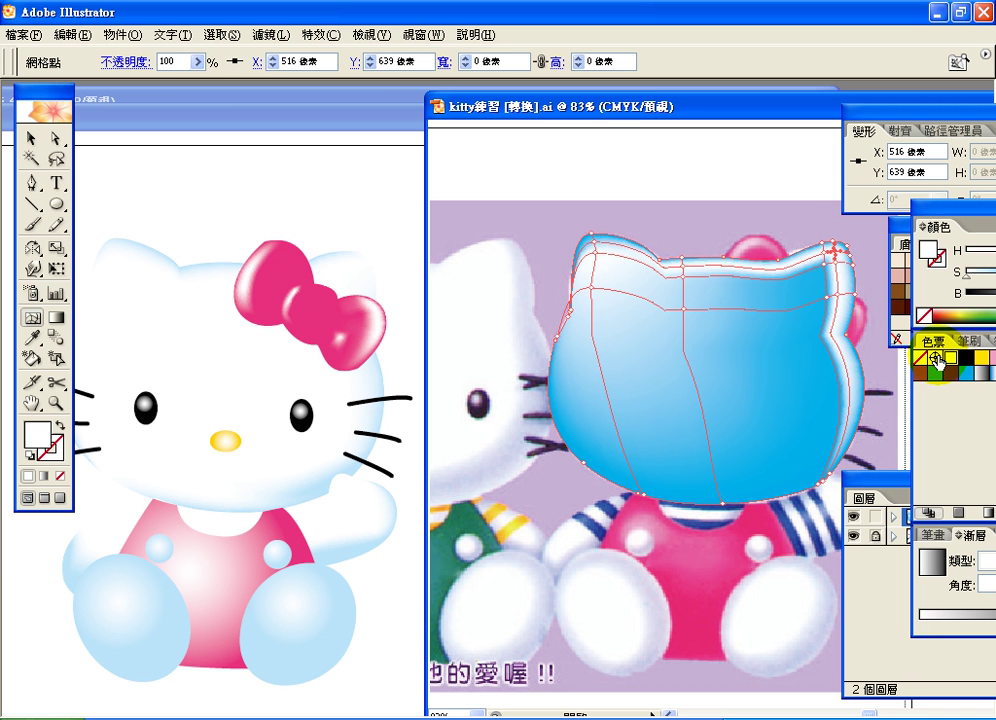
{"action": "left_click_drag", "start_coordinate": [832, 459], "coordinate": [843, 432]}
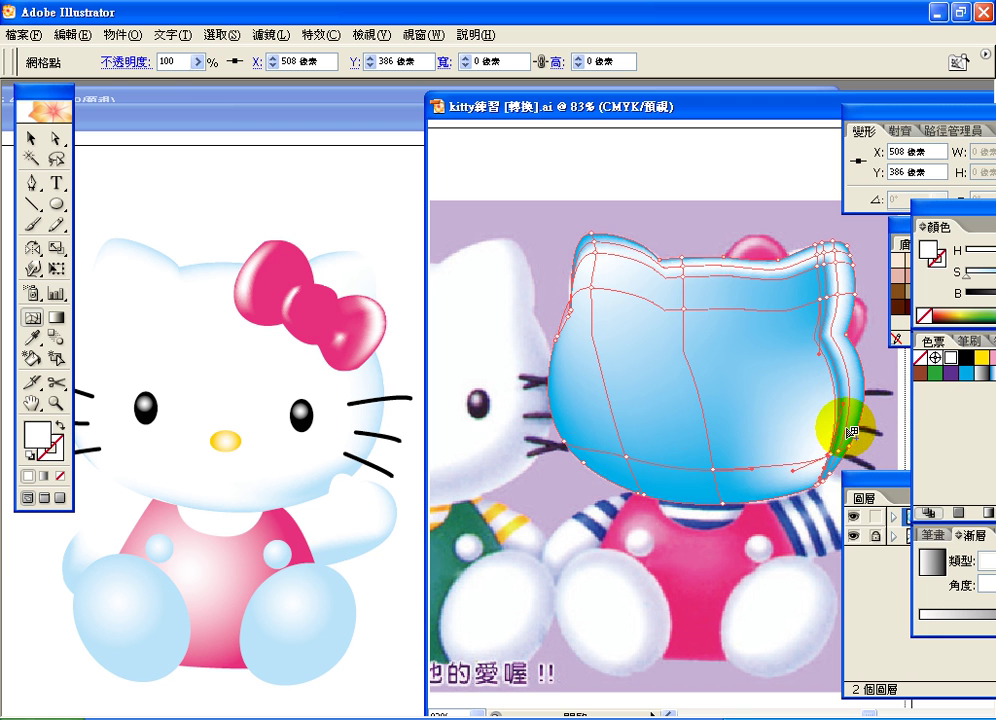
{"action": "left_click", "coordinate": [846, 428]}
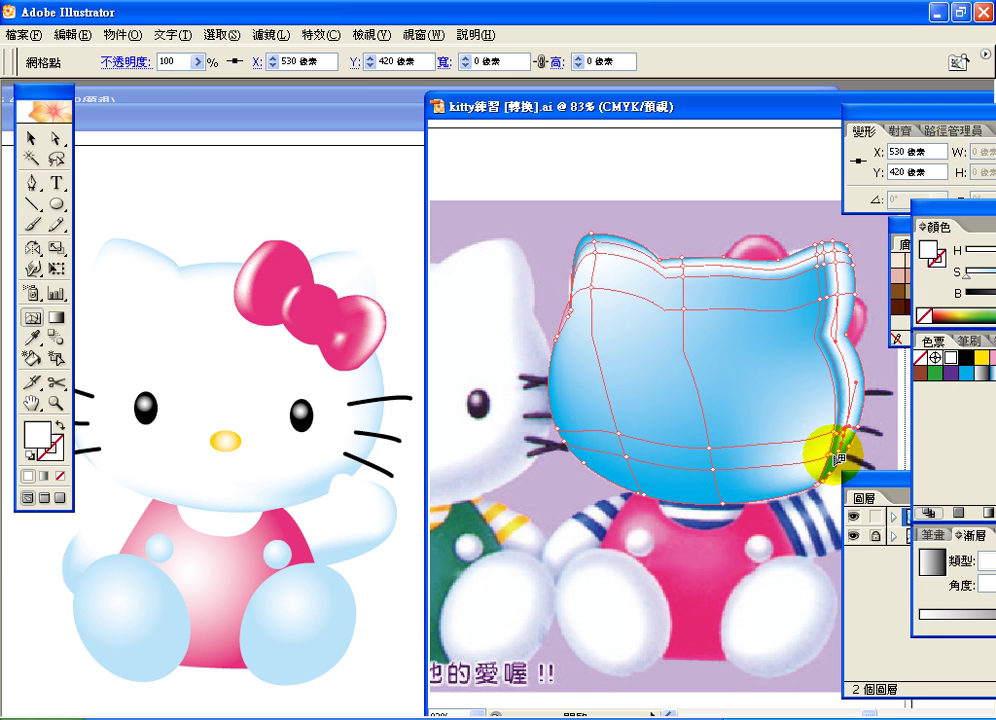
{"action": "left_click", "coordinate": [833, 455]}
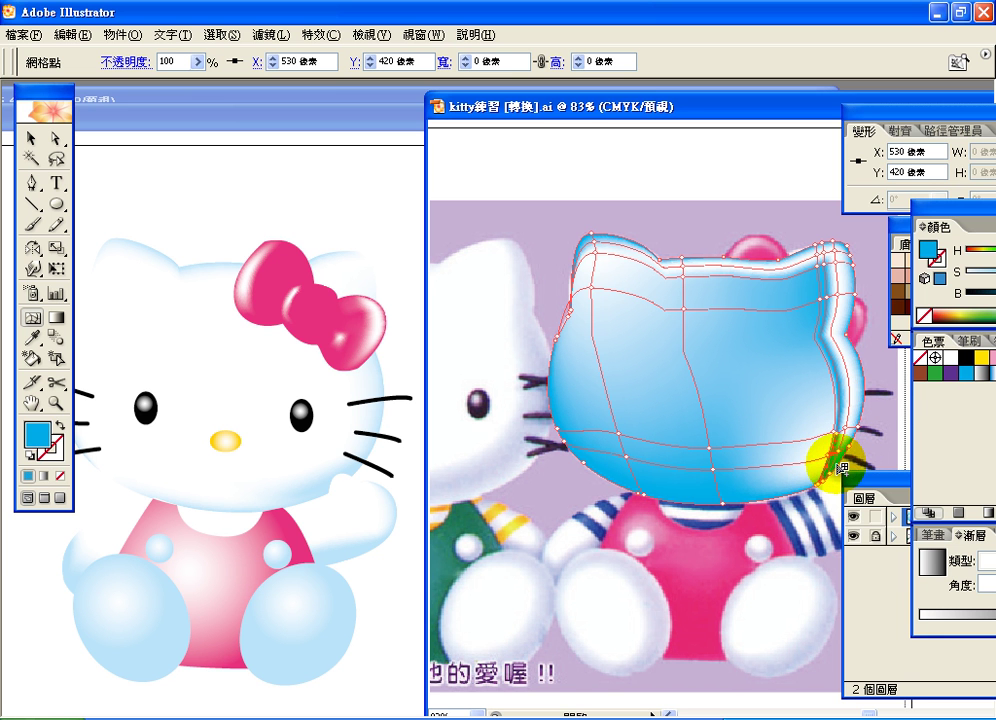
{"action": "left_click", "coordinate": [951, 357]}
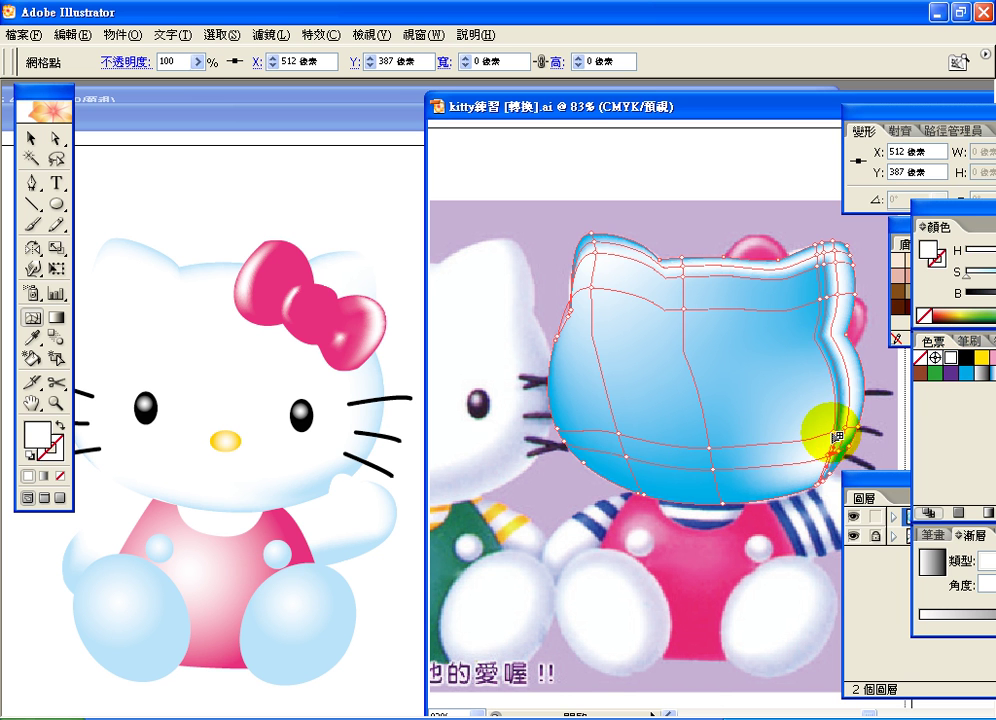
{"action": "mouse_move", "coordinate": [824, 430]}
{"action": "left_mouse_down"}
{"action": "mouse_move", "coordinate": [805, 435]}
{"action": "mouse_move", "coordinate": [805, 426]}
{"action": "left_mouse_up"}
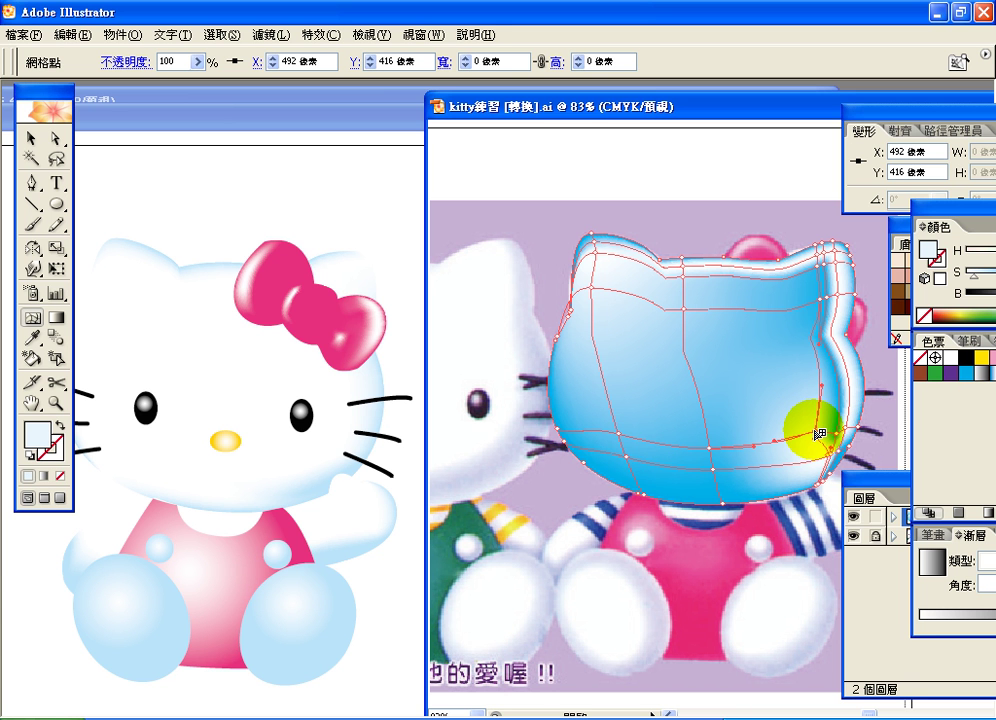
{"action": "left_click_drag", "start_coordinate": [820, 434], "coordinate": [846, 430]}
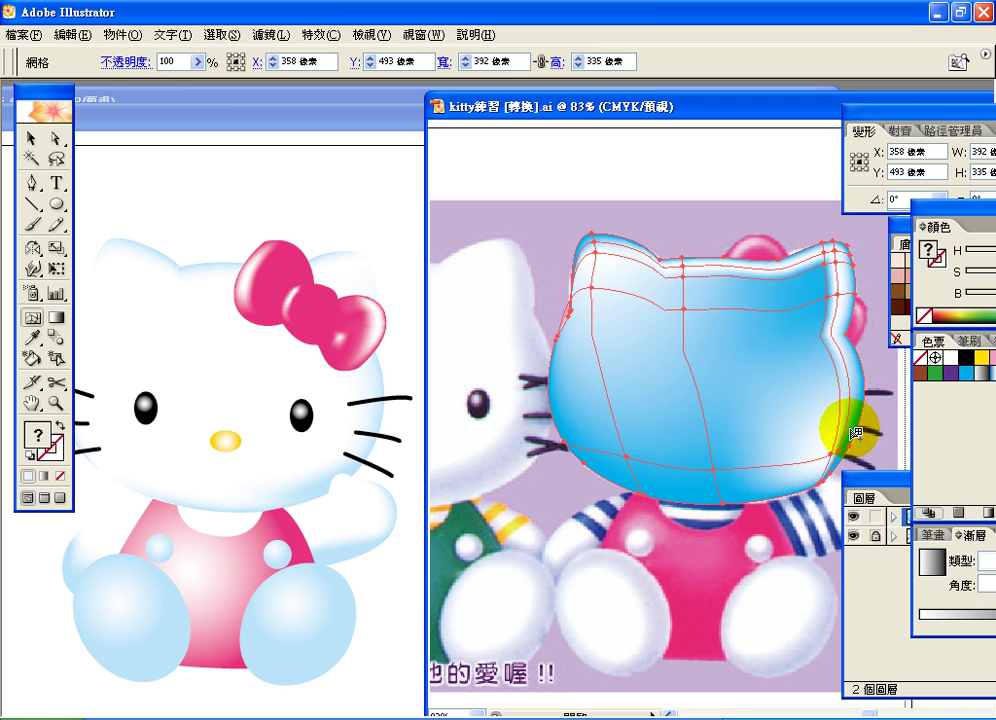
Step: Add two mesh points just inside the head's left cheek edge and colour them white
{"action": "left_click", "coordinate": [563, 393]}
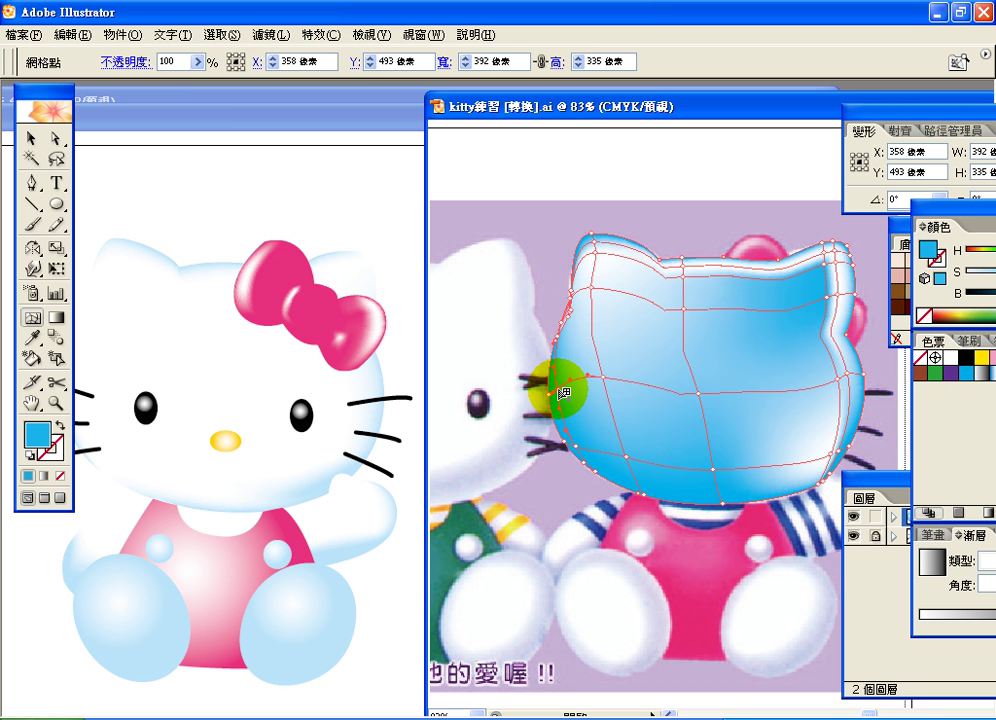
{"action": "left_click", "coordinate": [561, 425]}
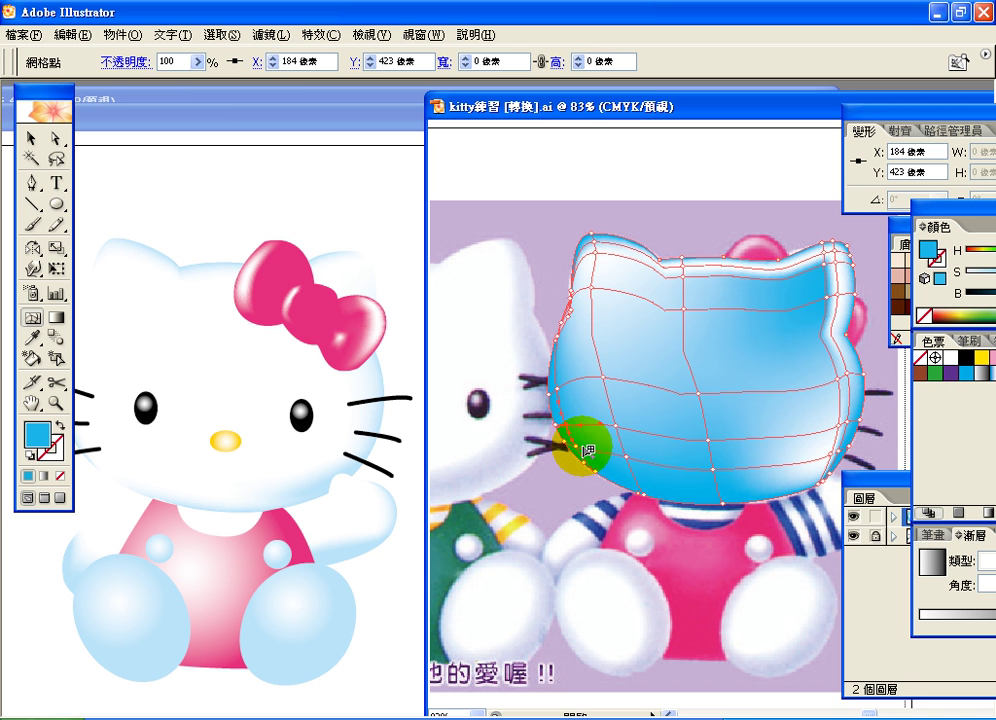
{"action": "left_click_drag", "start_coordinate": [953, 358], "coordinate": [806, 393]}
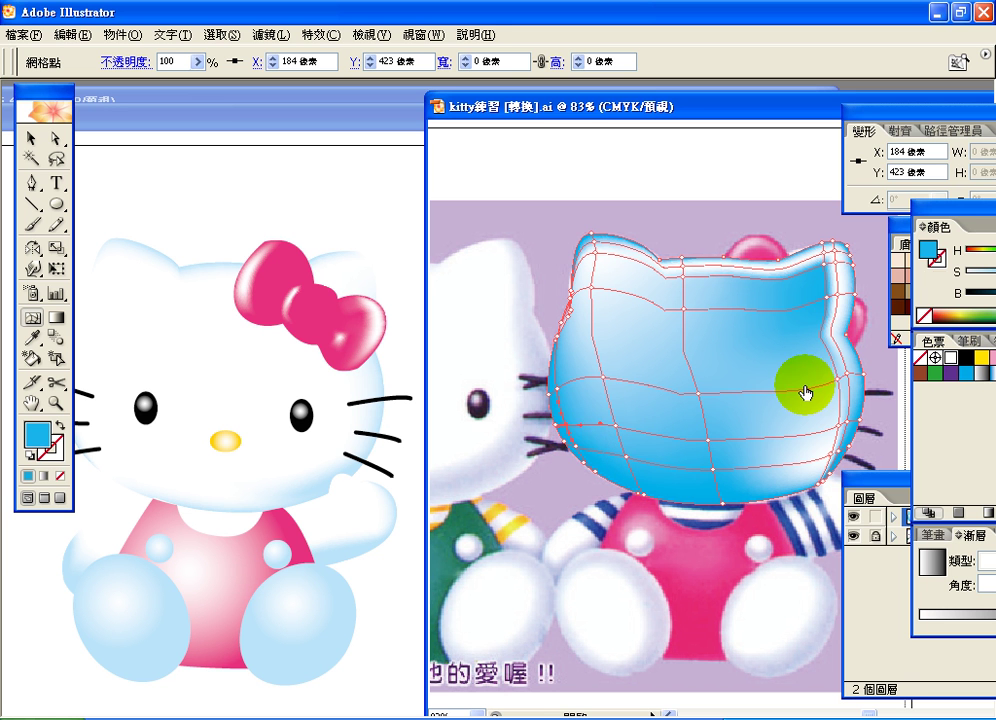
{"action": "left_click", "coordinate": [559, 390]}
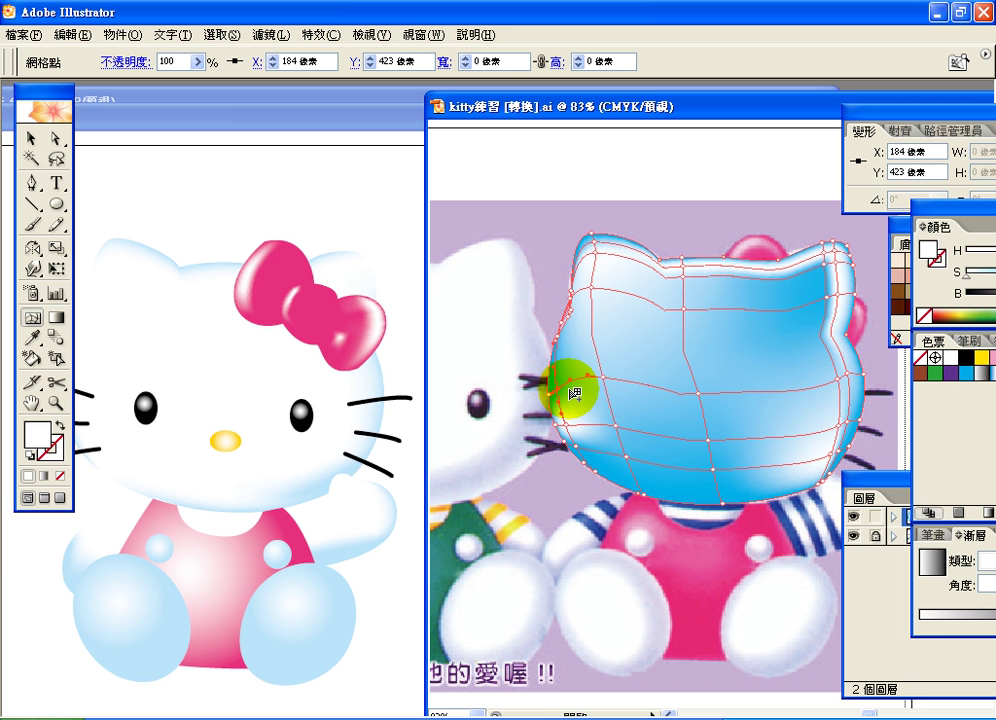
{"action": "left_click", "coordinate": [840, 378]}
{"action": "left_click", "coordinate": [950, 357]}
{"action": "left_click", "coordinate": [842, 383]}
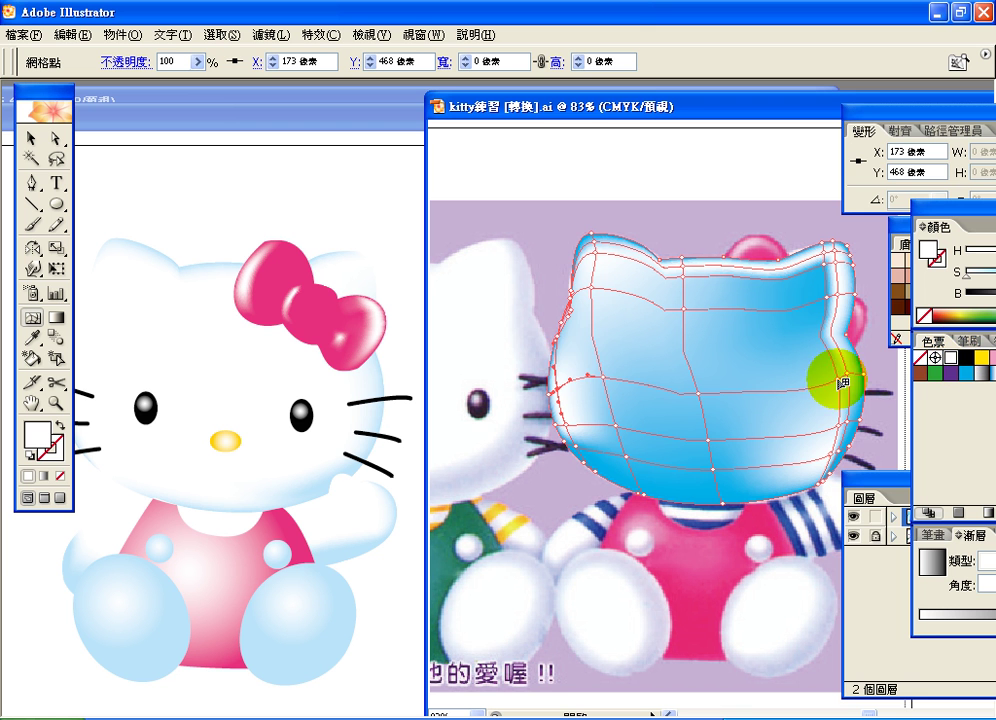
Step: Add a white mesh point below the left ear, shift it slightly inward, and place another white one at the lower-left jaw
{"action": "left_click", "coordinate": [572, 352]}
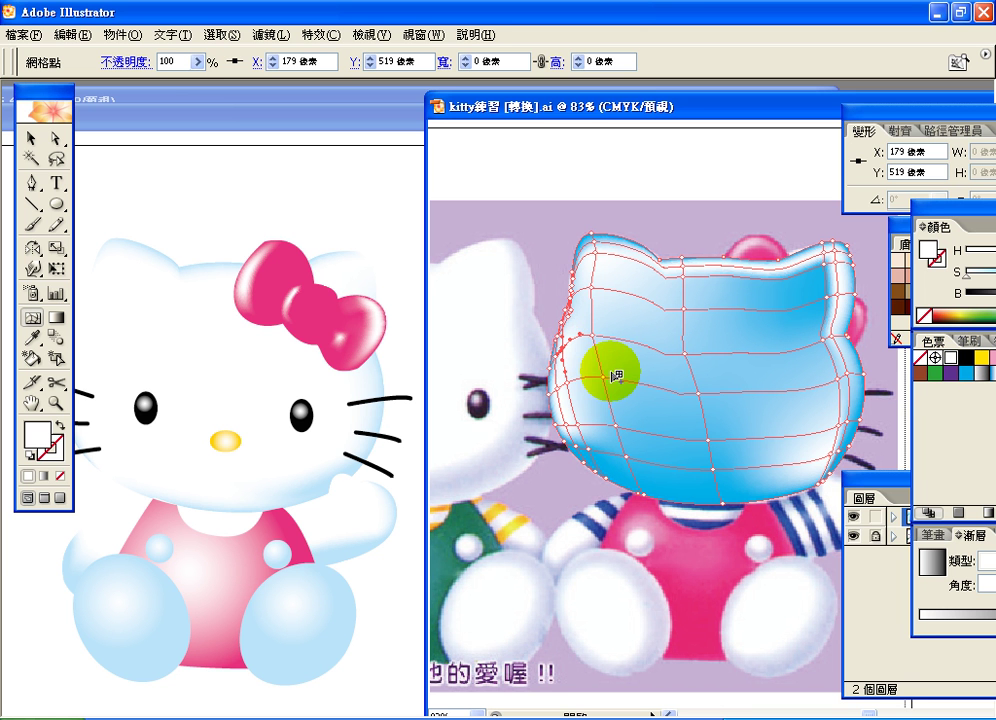
{"action": "left_click_drag", "start_coordinate": [615, 375], "coordinate": [569, 349]}
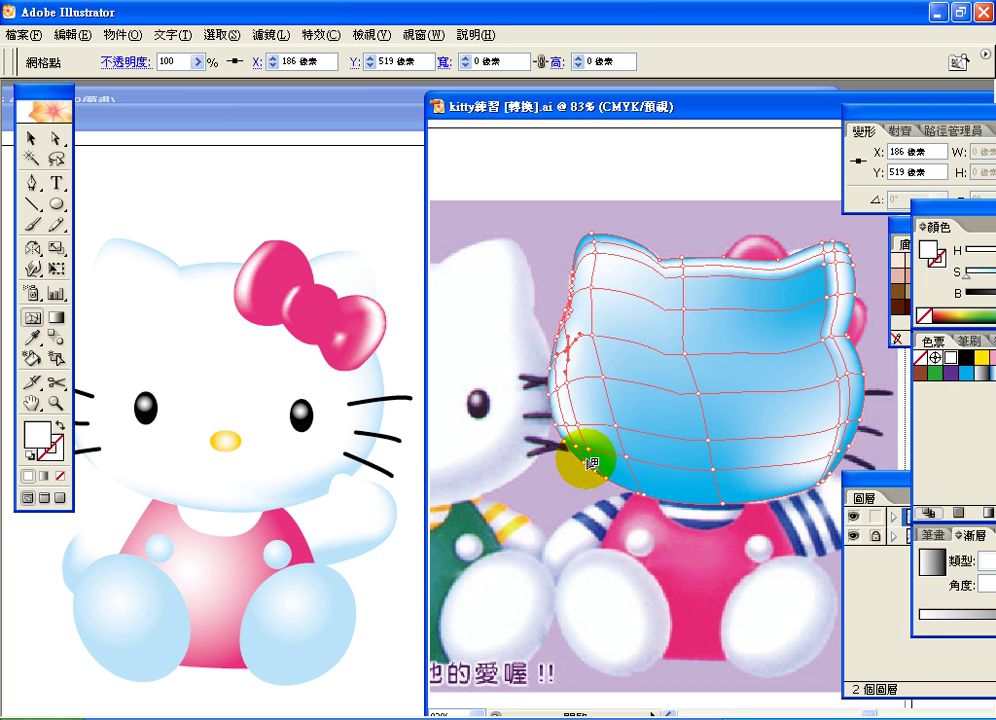
{"action": "left_click", "coordinate": [682, 441]}
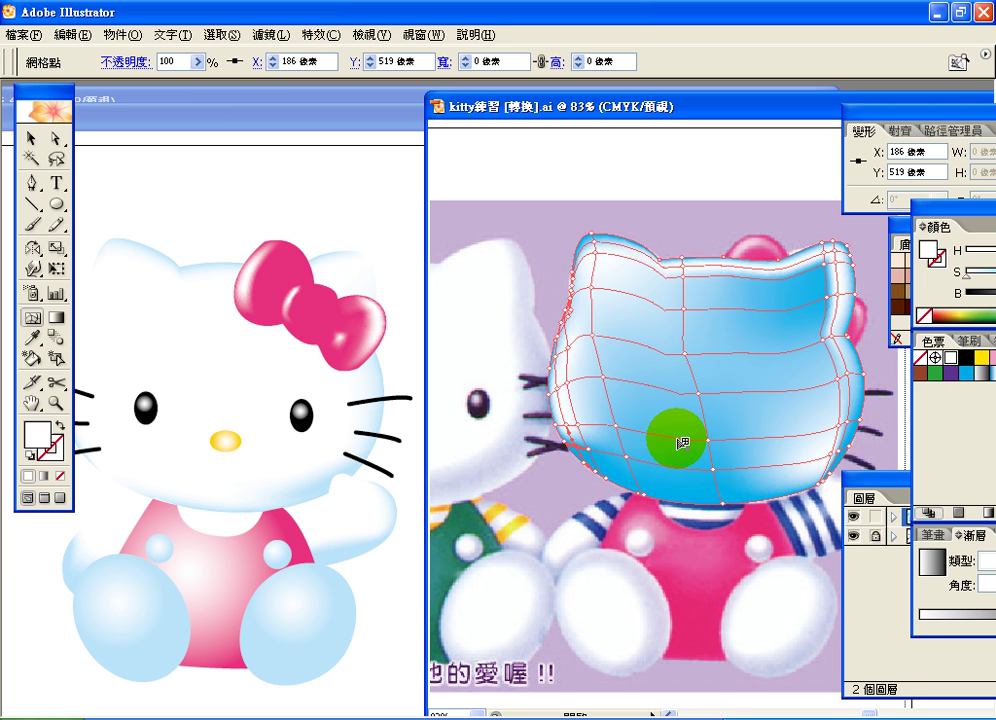
{"action": "left_click", "coordinate": [836, 407]}
{"action": "left_click", "coordinate": [950, 358]}
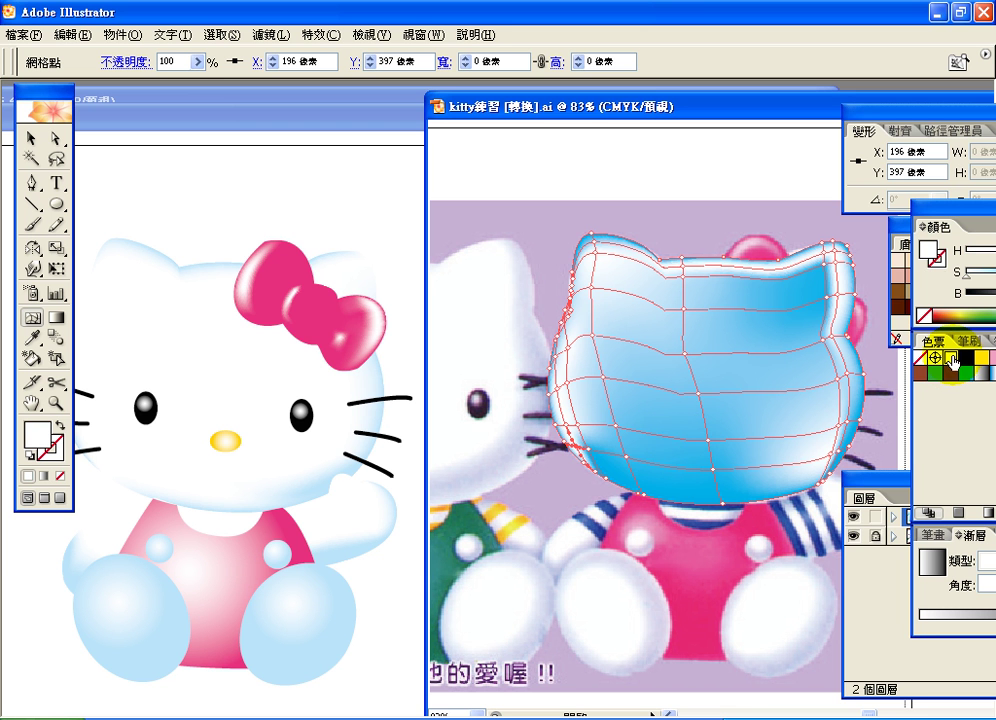
Step: Add further mesh points along the head's left and right cheek edges and colour them white
{"action": "left_click", "coordinate": [590, 450]}
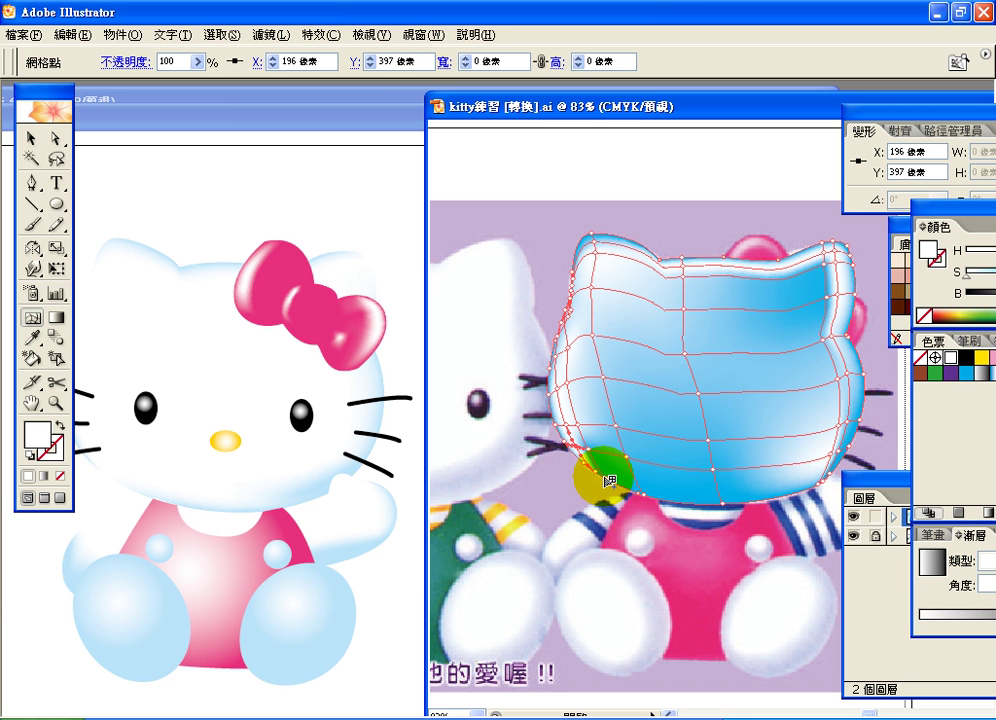
{"action": "left_click", "coordinate": [554, 366]}
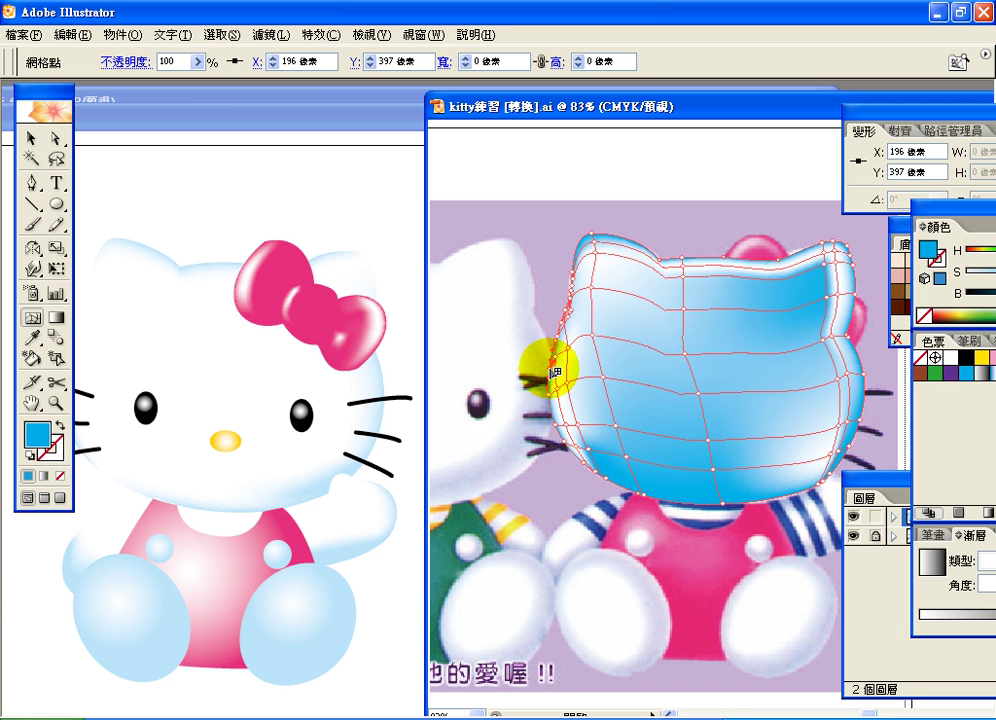
{"action": "left_click", "coordinate": [951, 358]}
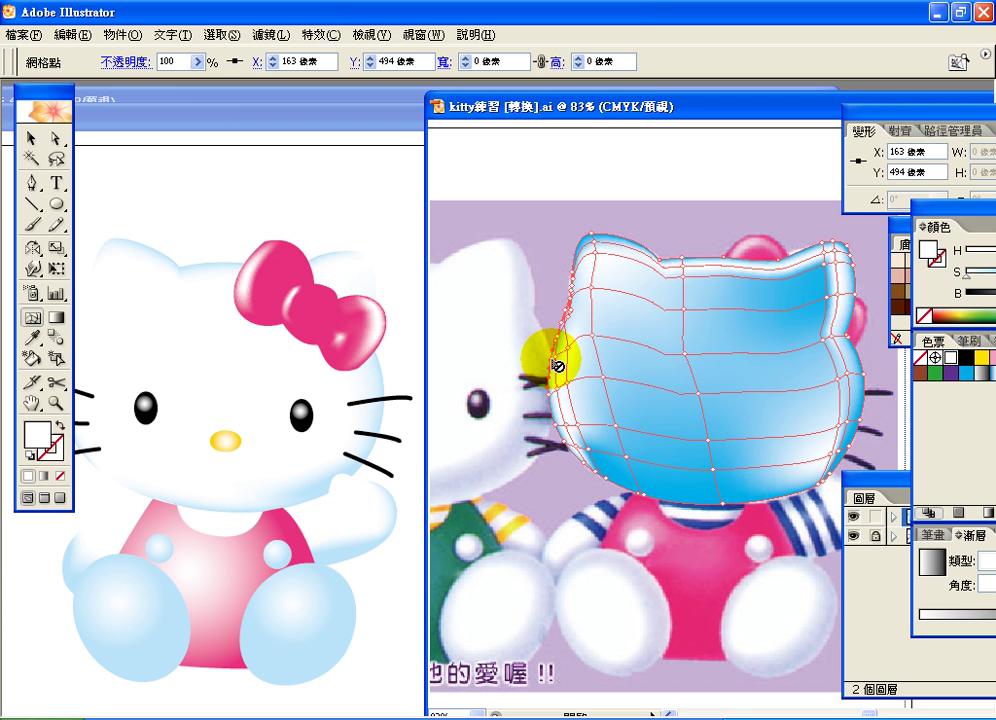
{"action": "left_click", "coordinate": [855, 356]}
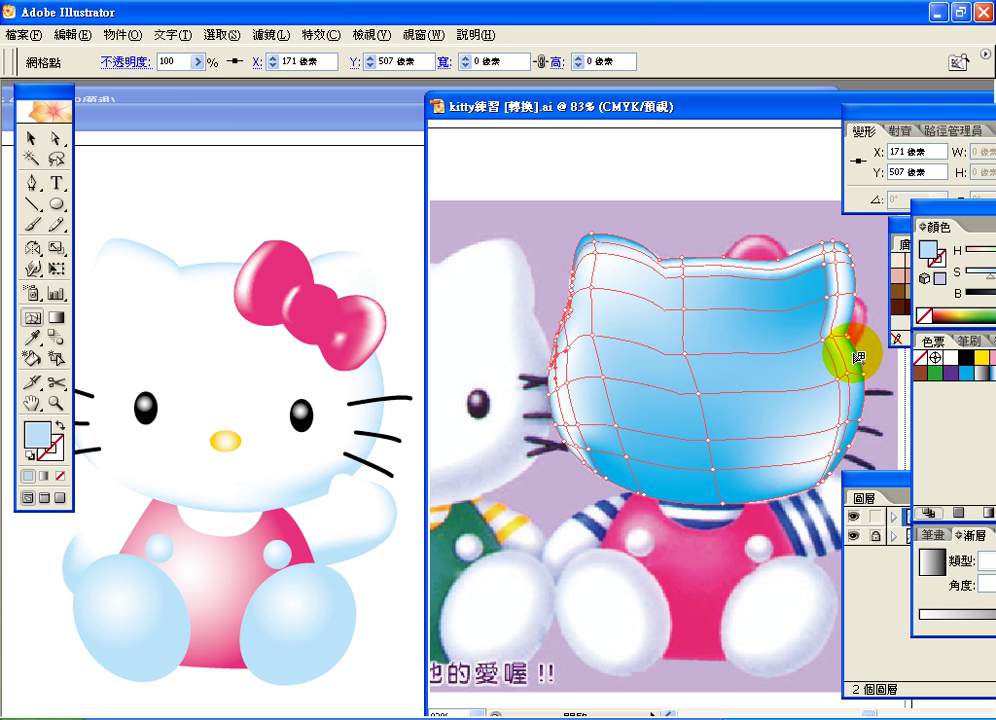
{"action": "left_click", "coordinate": [948, 358]}
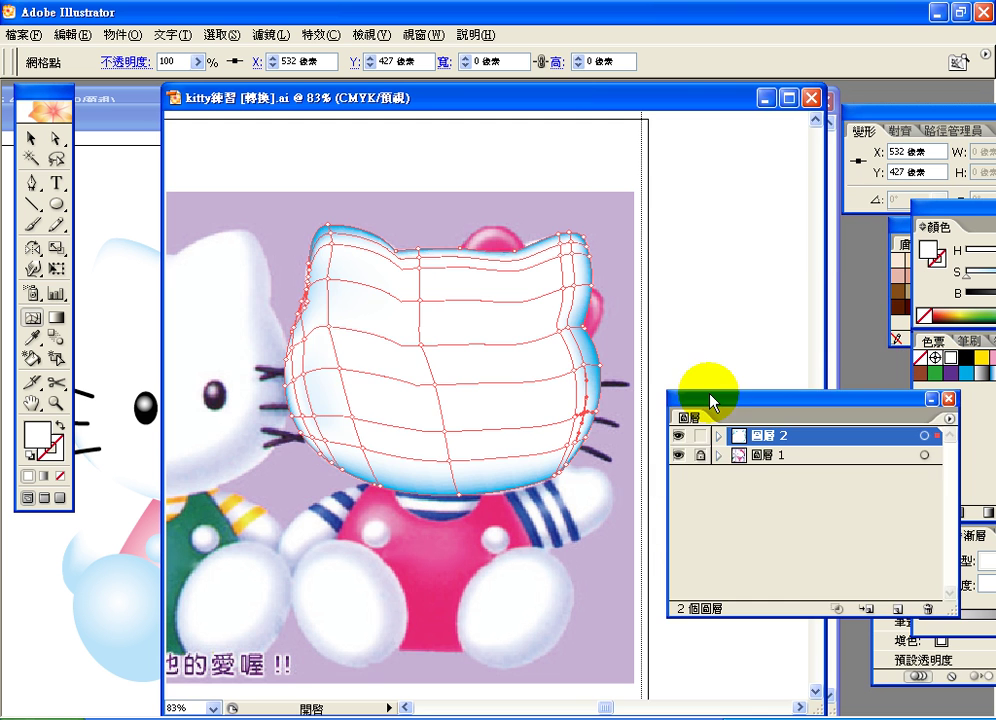
Step: Expand layer 圖層 2 and select the head's whole gradient mesh object
{"action": "left_click_drag", "start_coordinate": [702, 389], "coordinate": [694, 266]}
{"action": "left_click", "coordinate": [703, 295]}
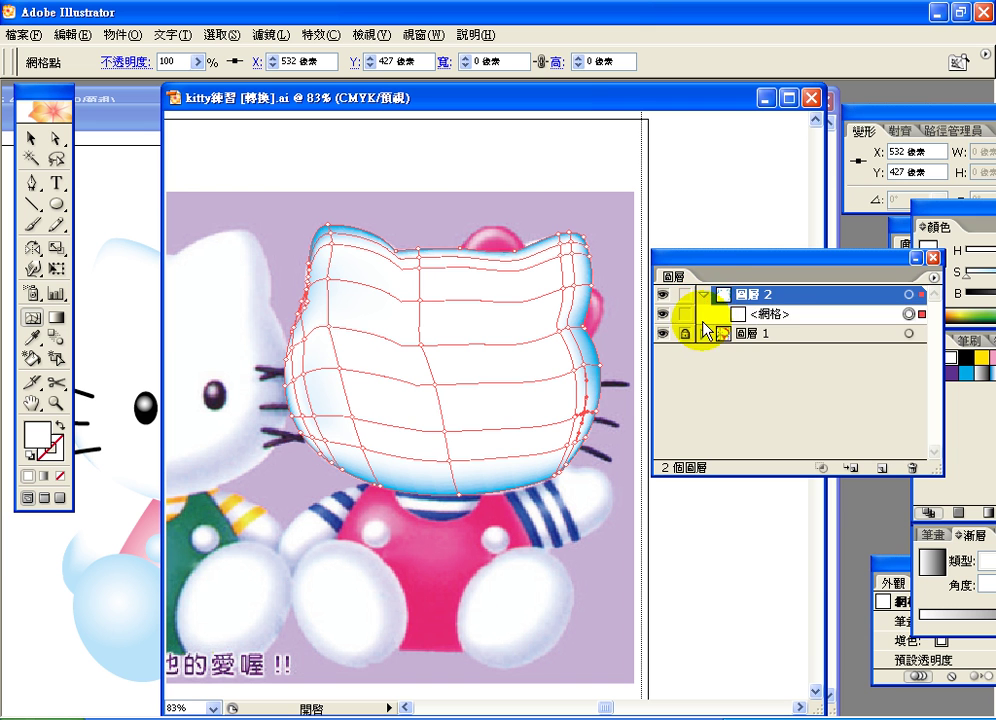
{"action": "left_click", "coordinate": [778, 317]}
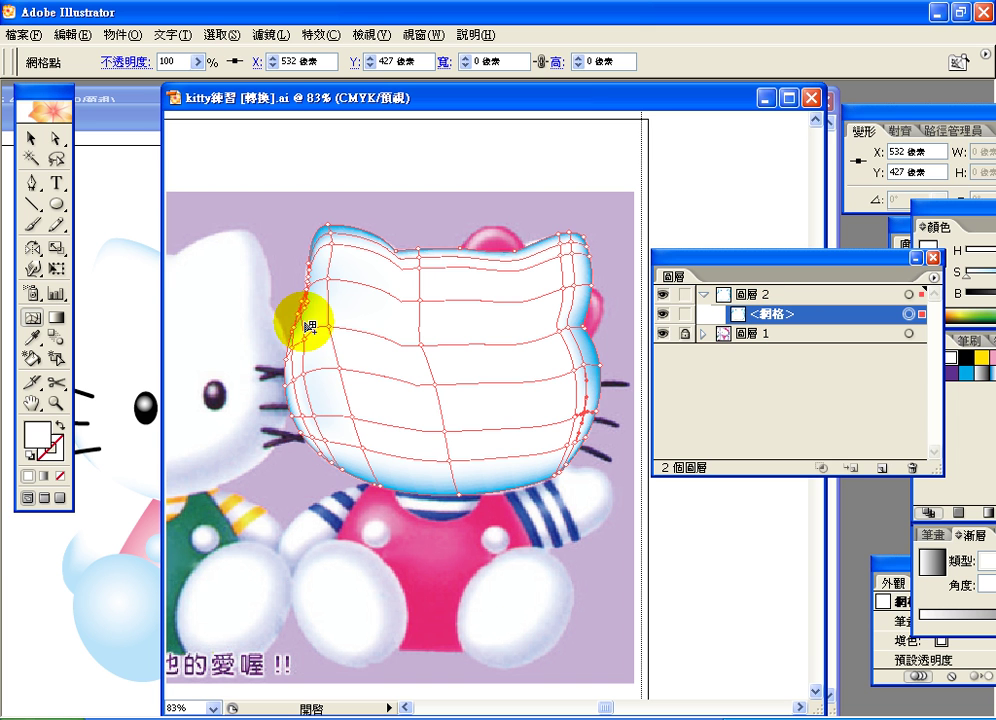
{"action": "left_click", "coordinate": [31, 139]}
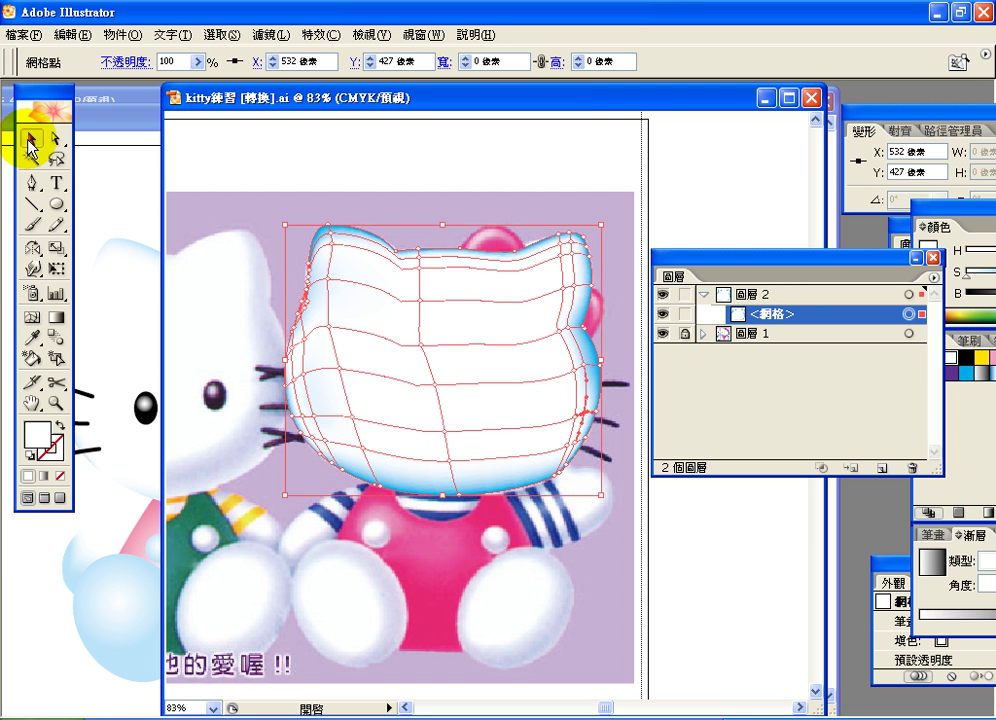
{"action": "left_click", "coordinate": [428, 310]}
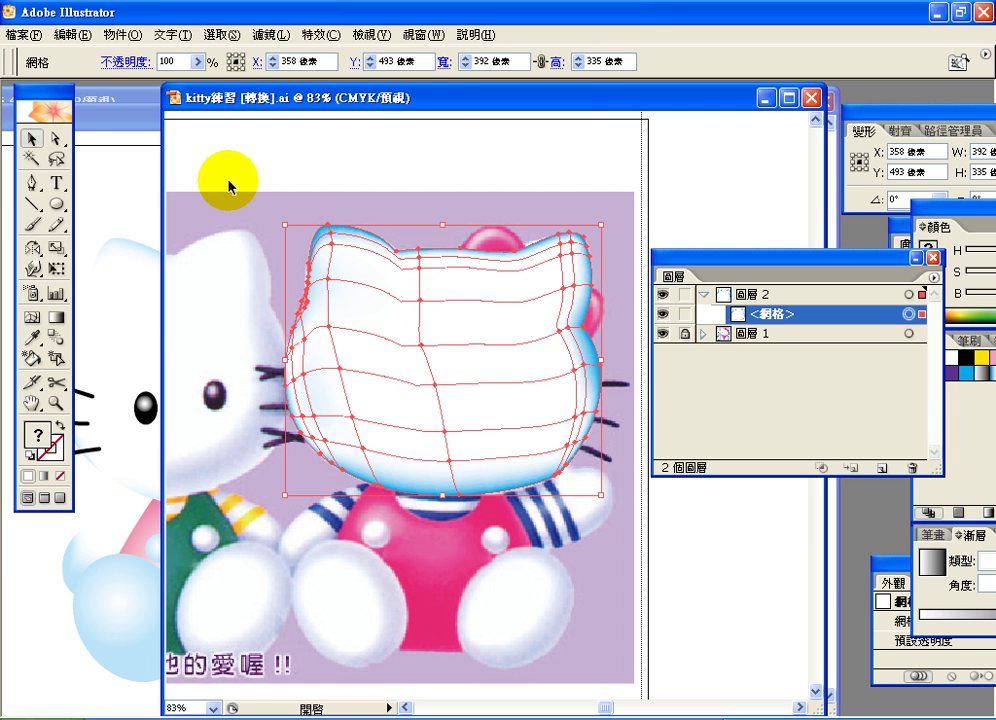
Step: Create an Offset Path copy of the head mesh's outline with a 0 px offset and round (圓角) joins
{"action": "left_click", "coordinate": [112, 35]}
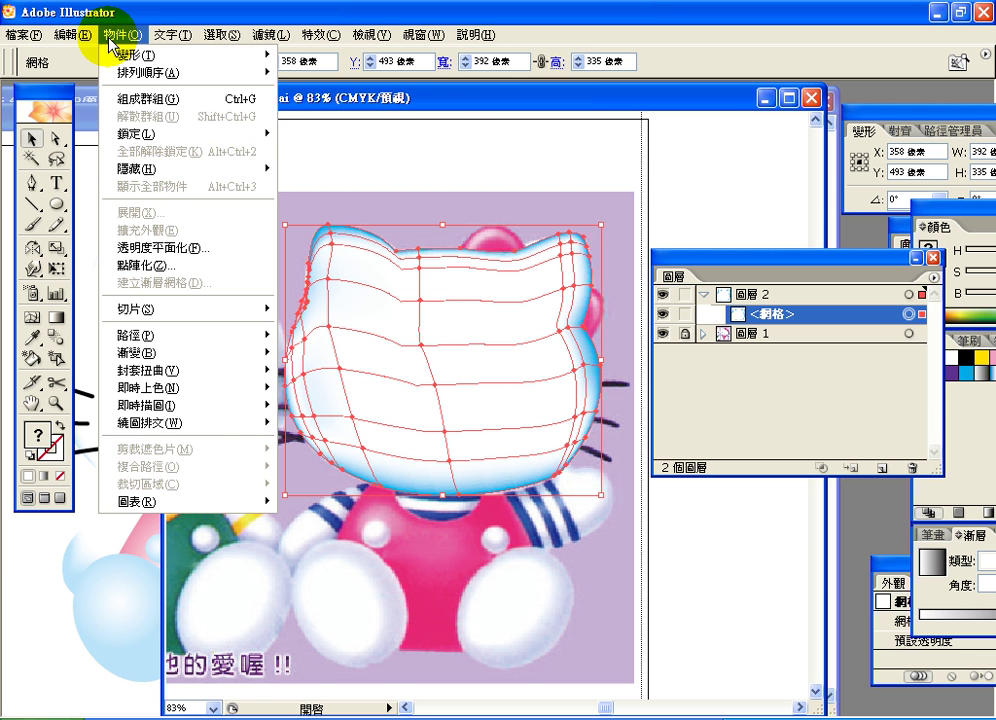
{"action": "mouse_move", "coordinate": [122, 54]}
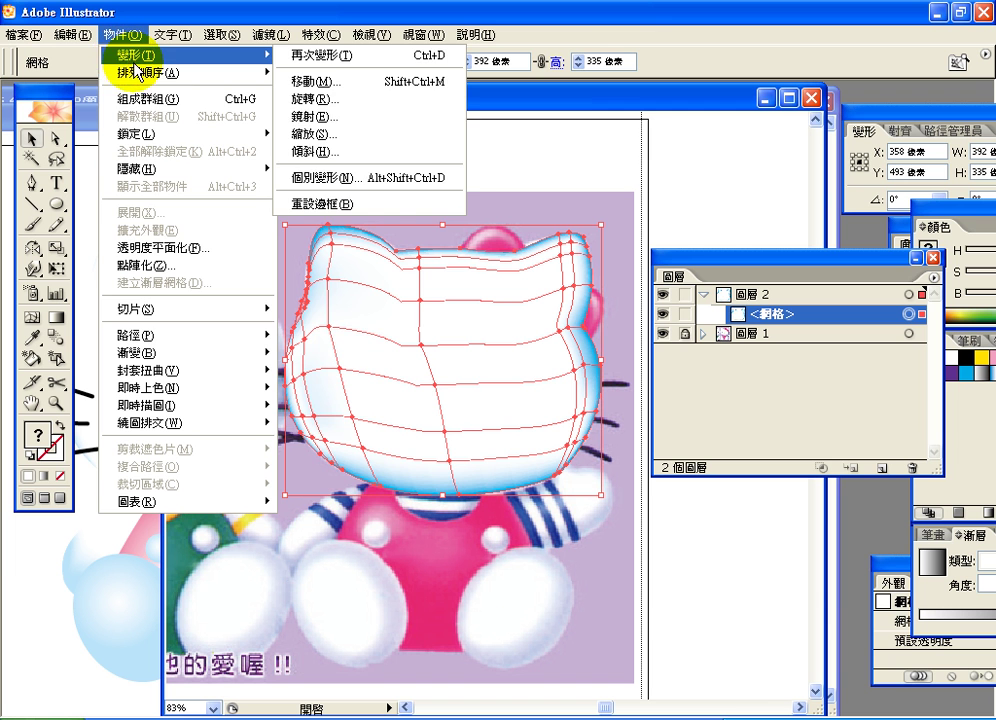
{"action": "mouse_move", "coordinate": [172, 347]}
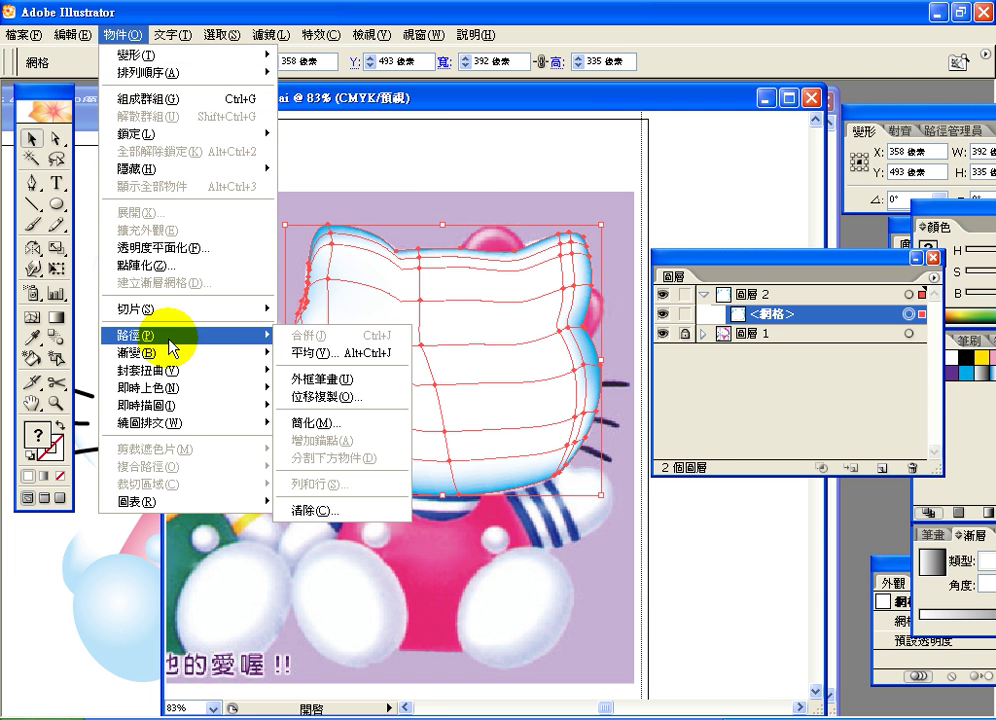
{"action": "left_click", "coordinate": [318, 397]}
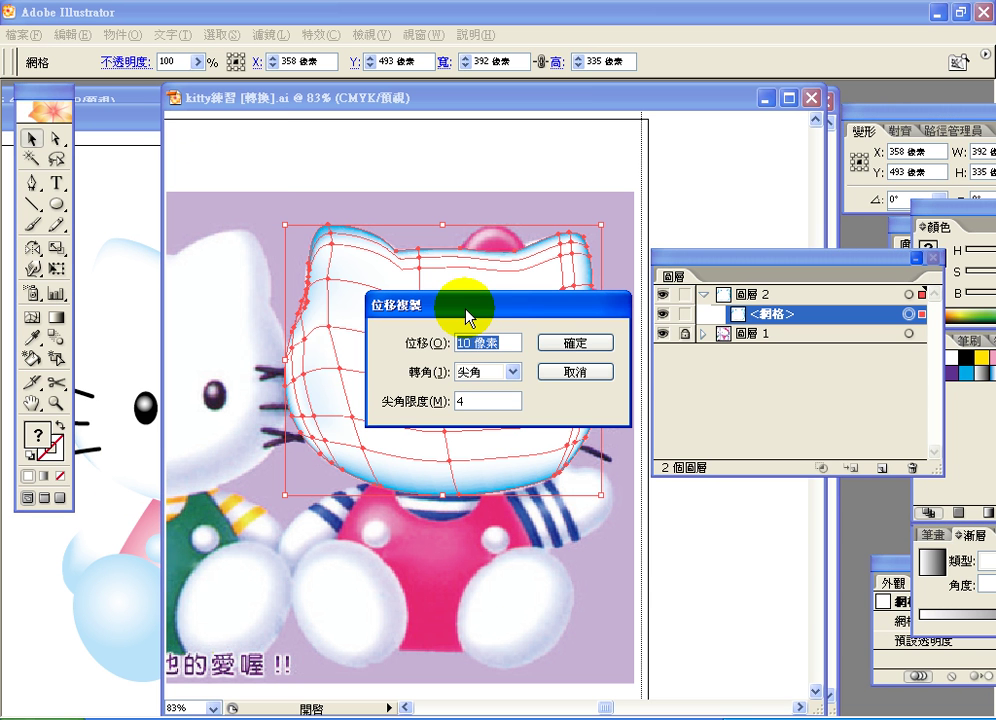
{"action": "type", "text": "0"}
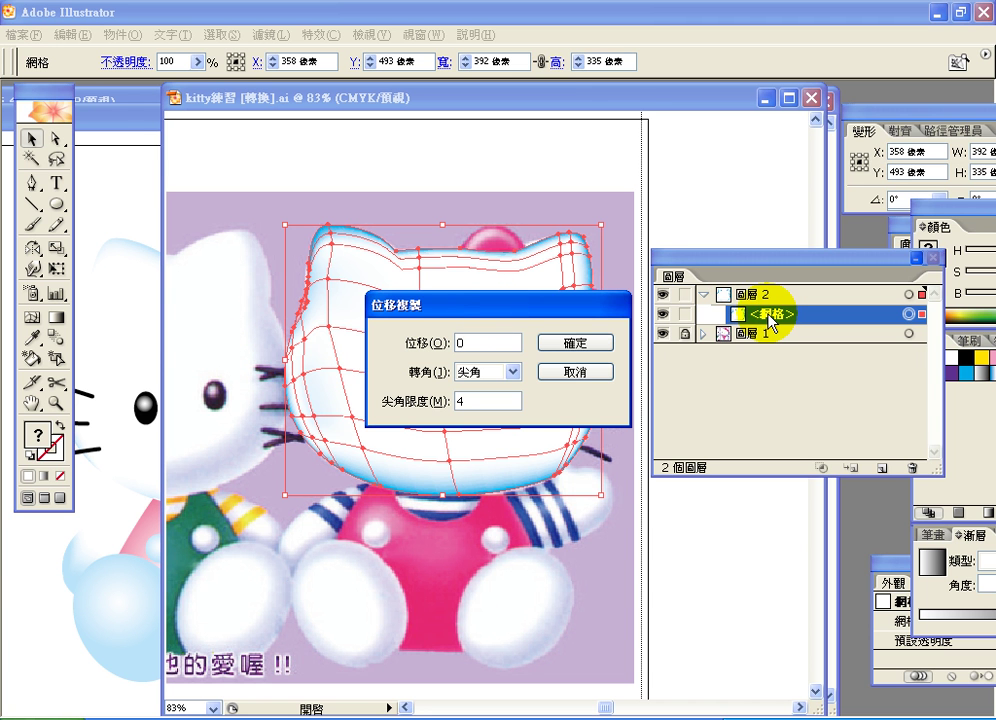
{"action": "left_click", "coordinate": [511, 375]}
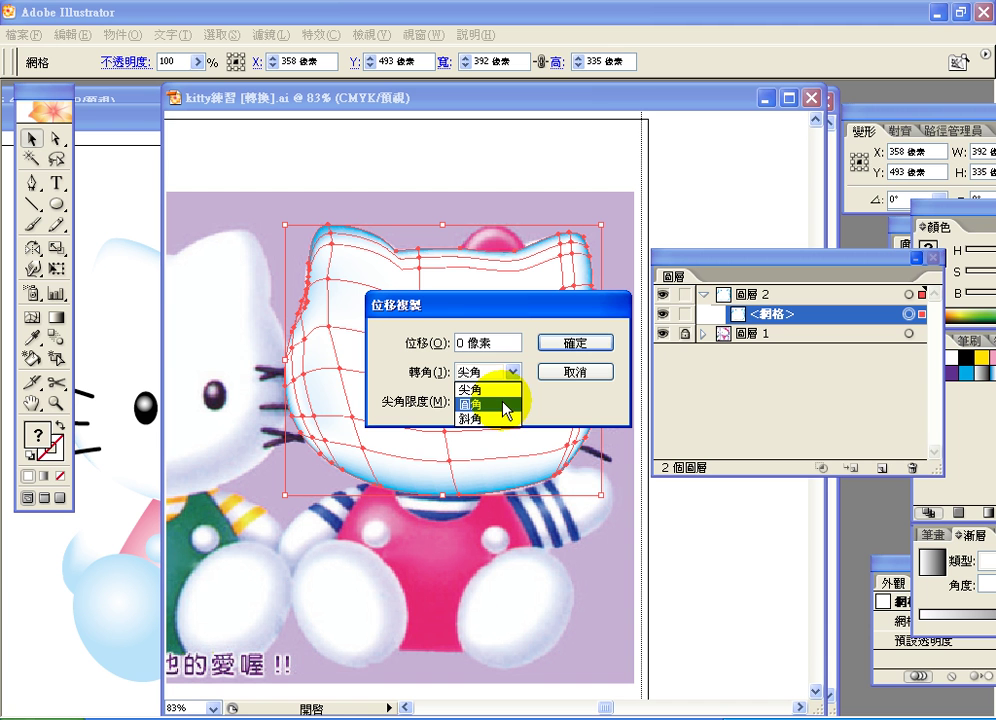
{"action": "left_click", "coordinate": [504, 404]}
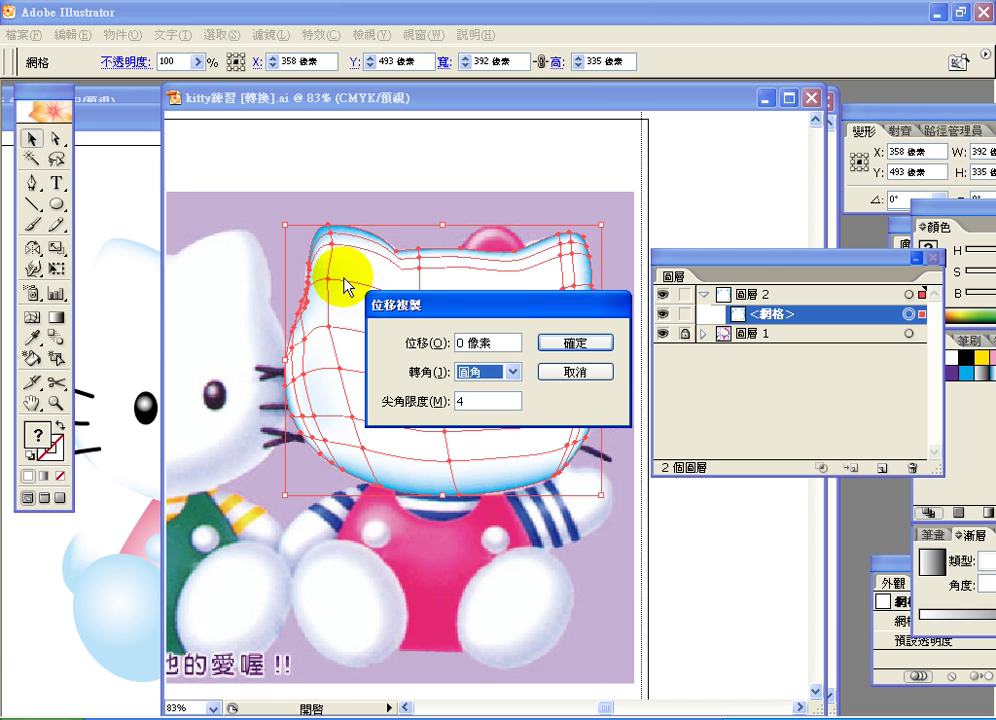
{"action": "left_click", "coordinate": [566, 342]}
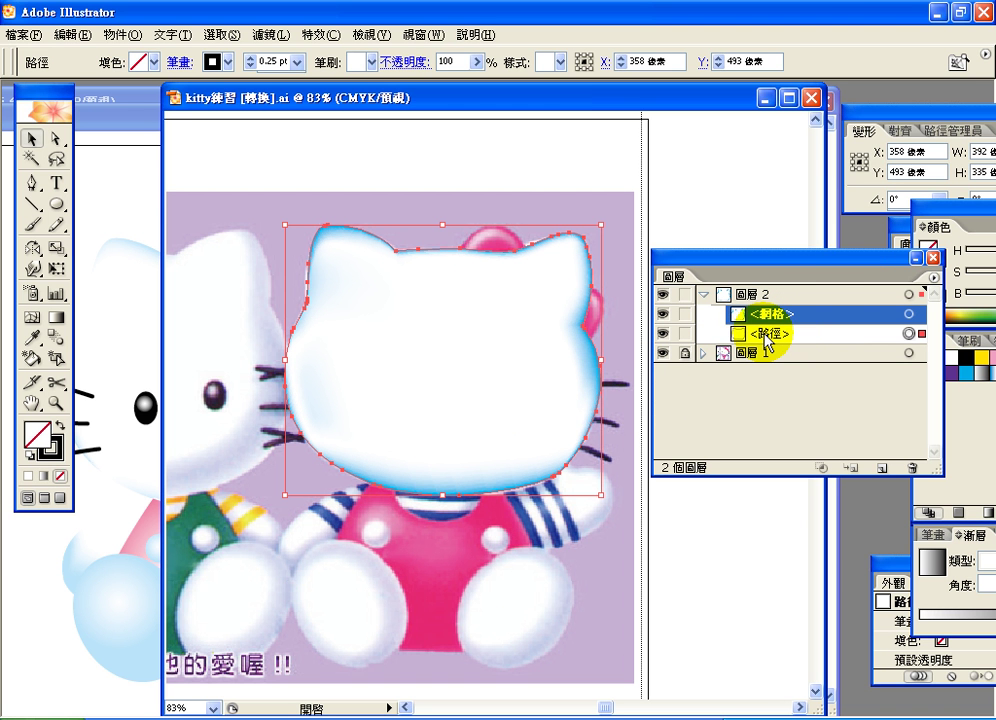
Step: Check the offset outline beneath the mesh by hiding the mesh object and showing it again
{"action": "left_click", "coordinate": [767, 340]}
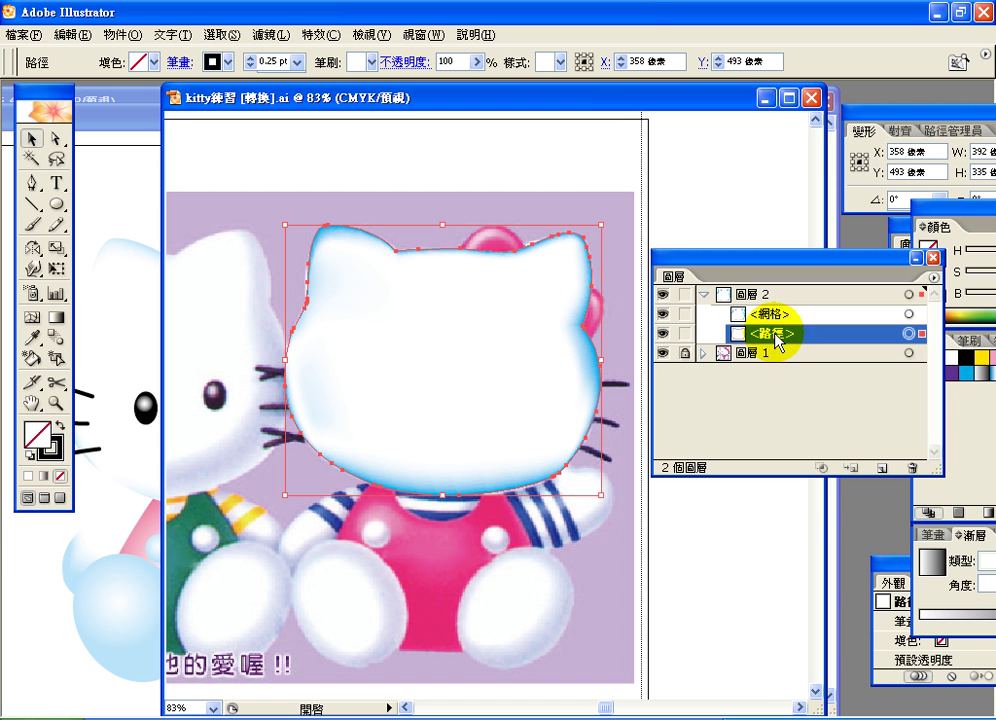
{"action": "left_click", "coordinate": [730, 316]}
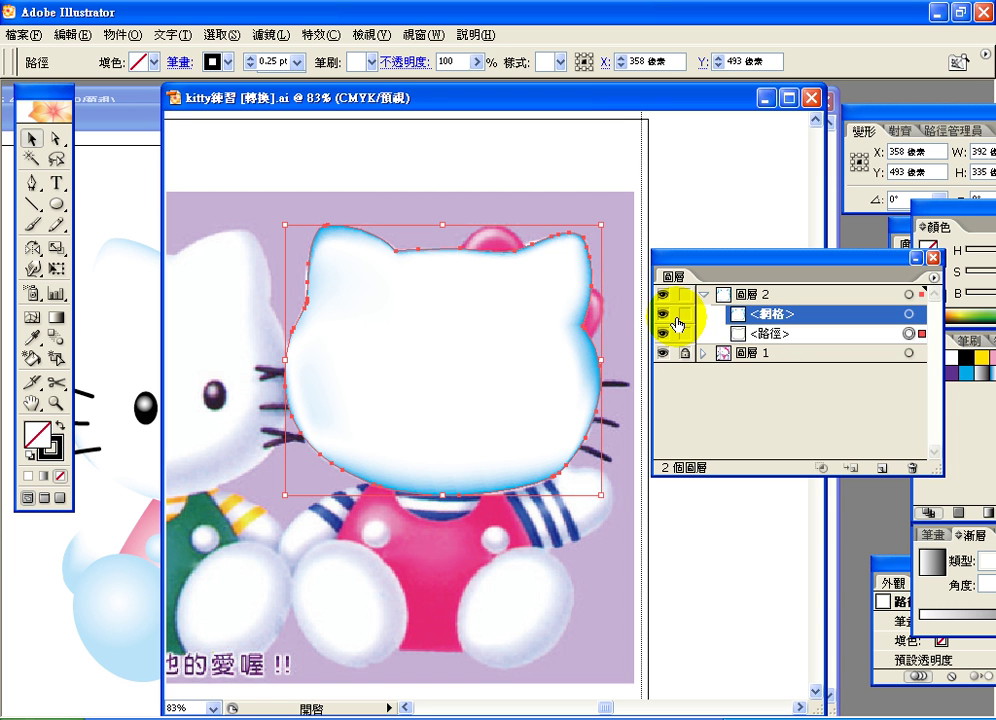
{"action": "left_click", "coordinate": [664, 314]}
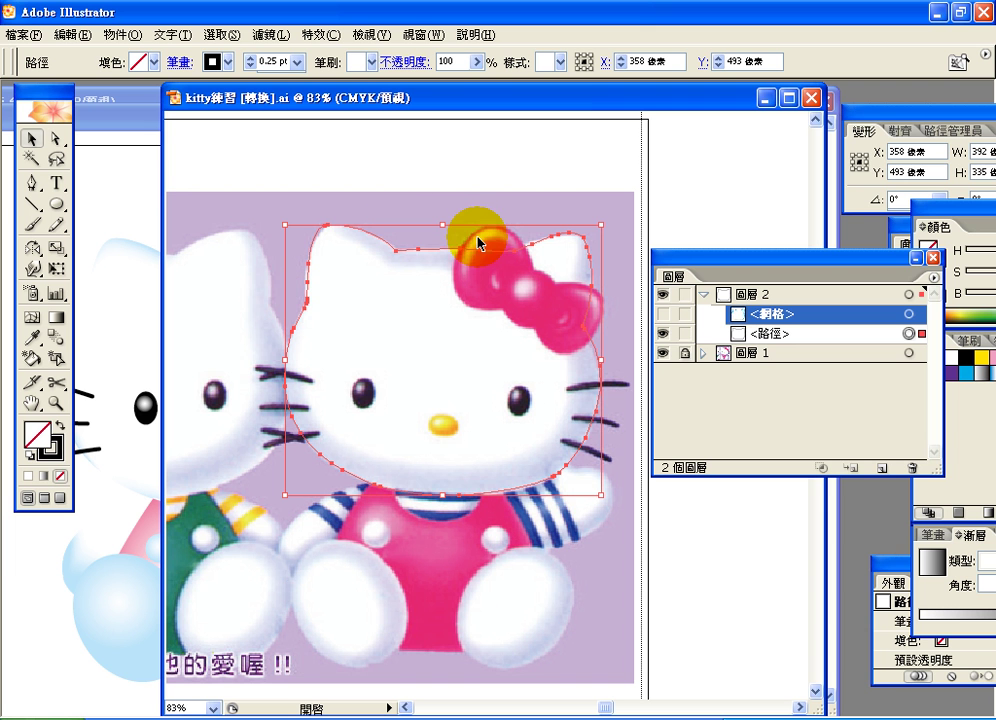
{"action": "left_click", "coordinate": [752, 336]}
{"action": "left_click", "coordinate": [661, 314]}
{"action": "left_click", "coordinate": [760, 316]}
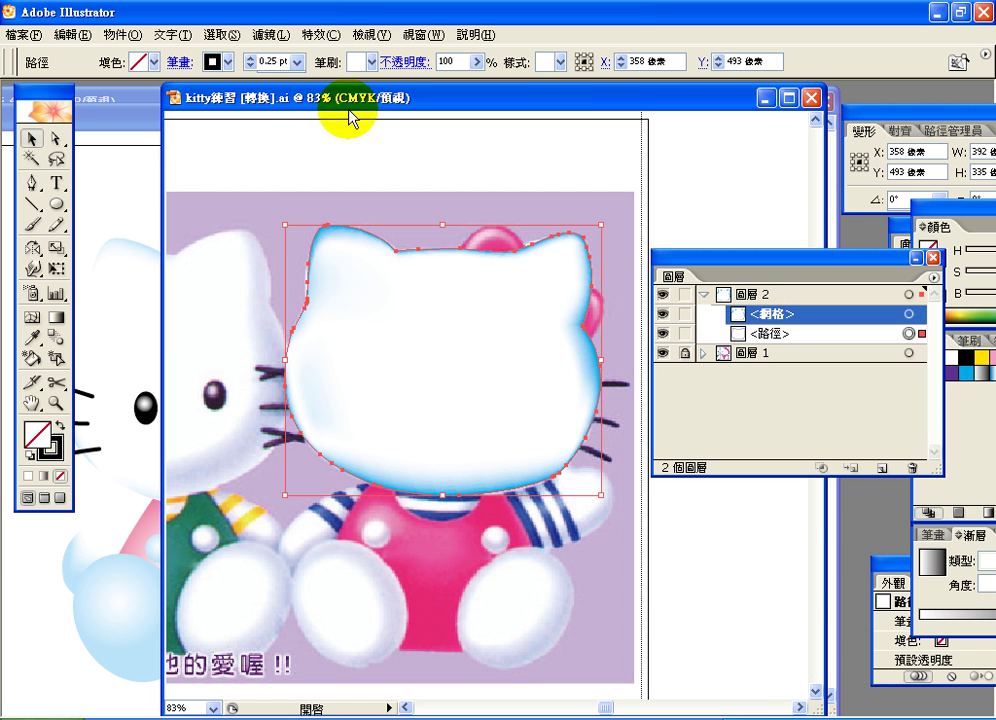
{"action": "left_click", "coordinate": [124, 35]}
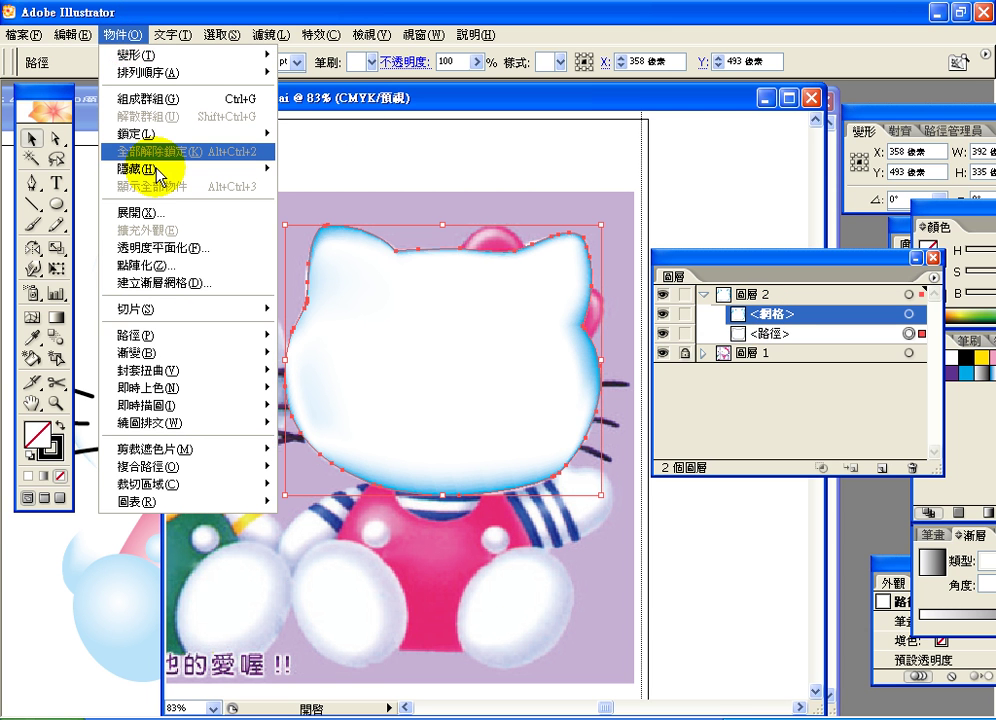
{"action": "mouse_move", "coordinate": [196, 338]}
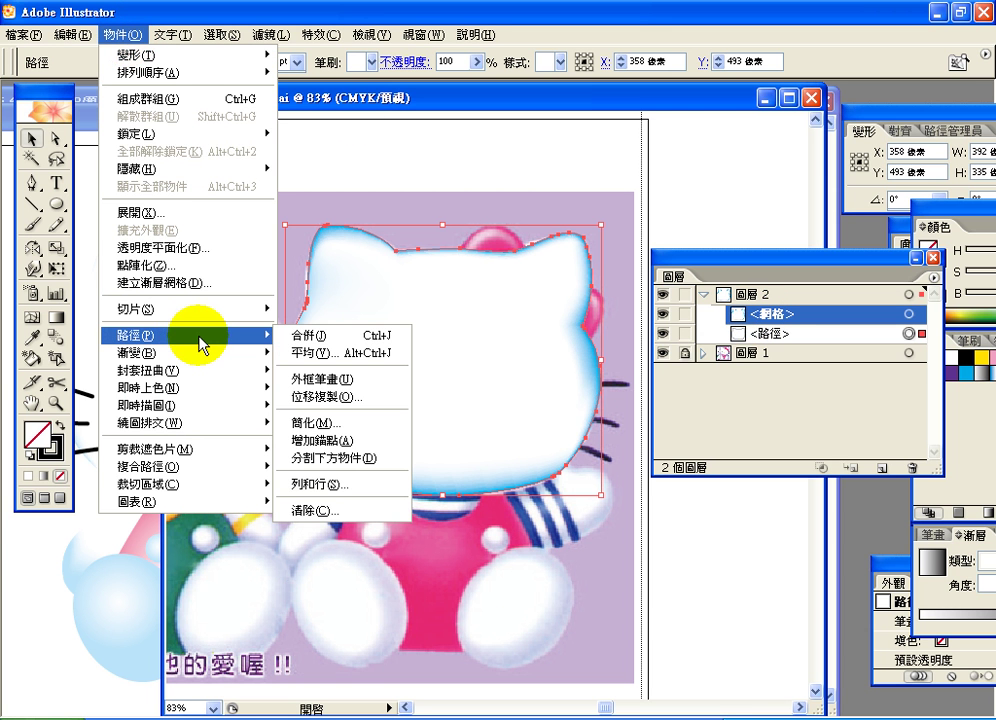
{"action": "left_click", "coordinate": [370, 398]}
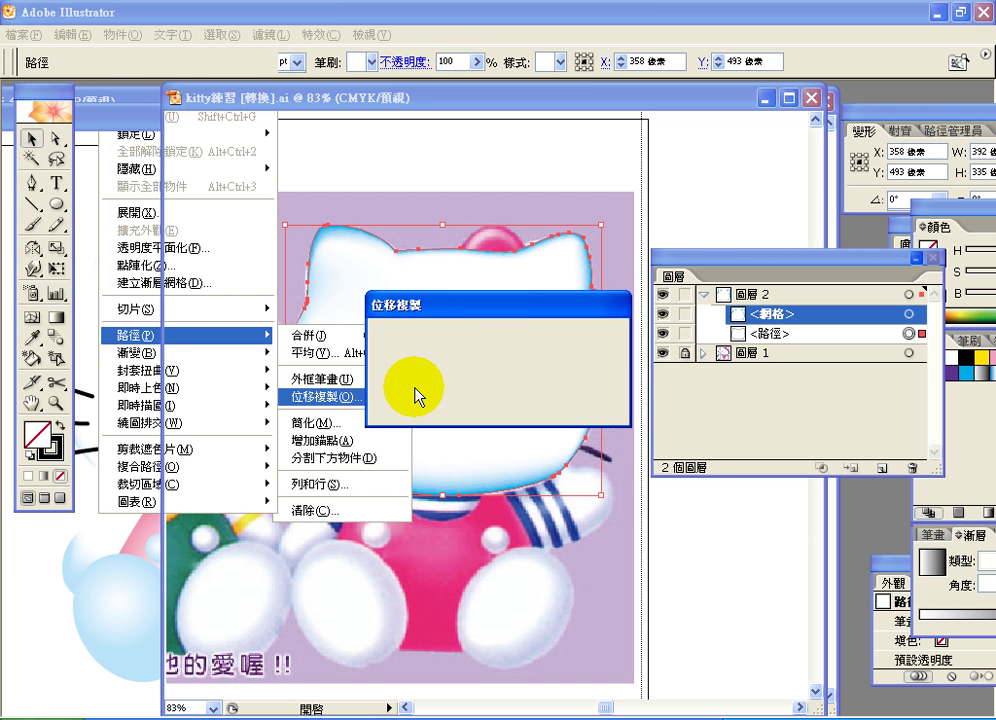
{"action": "left_click_drag", "start_coordinate": [465, 343], "coordinate": [434, 343]}
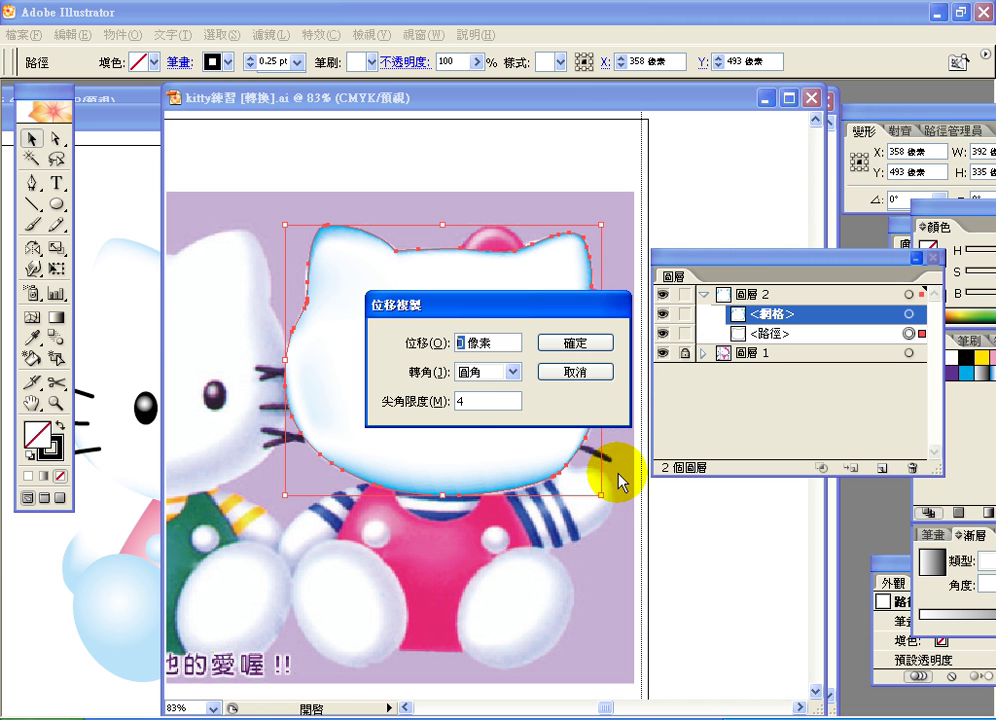
{"action": "left_click", "coordinate": [505, 371]}
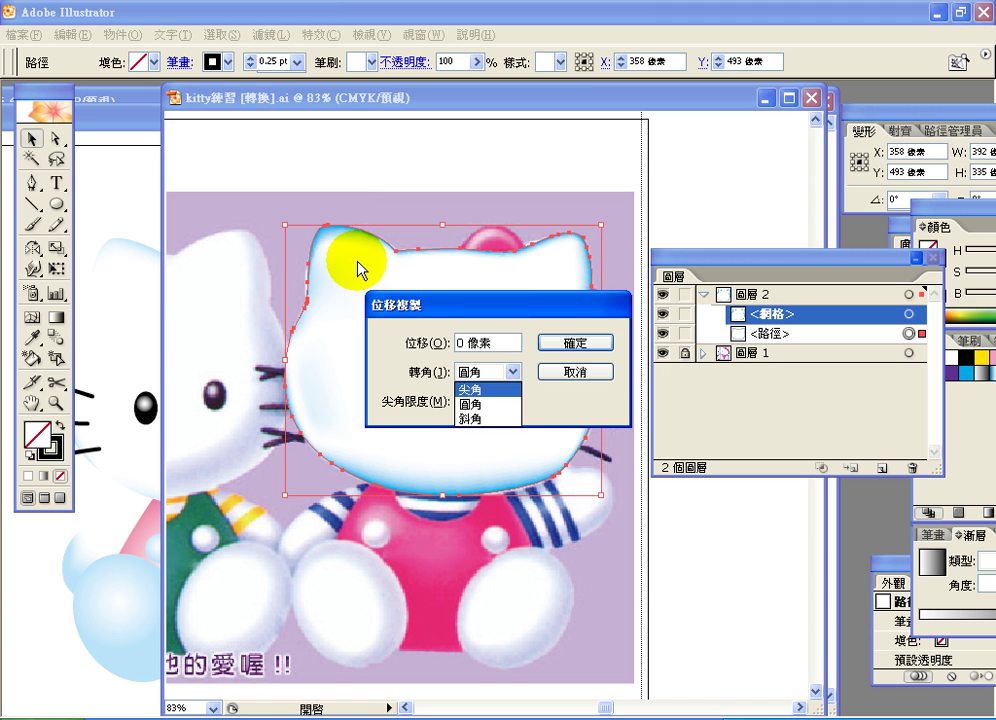
{"action": "left_click", "coordinate": [560, 403]}
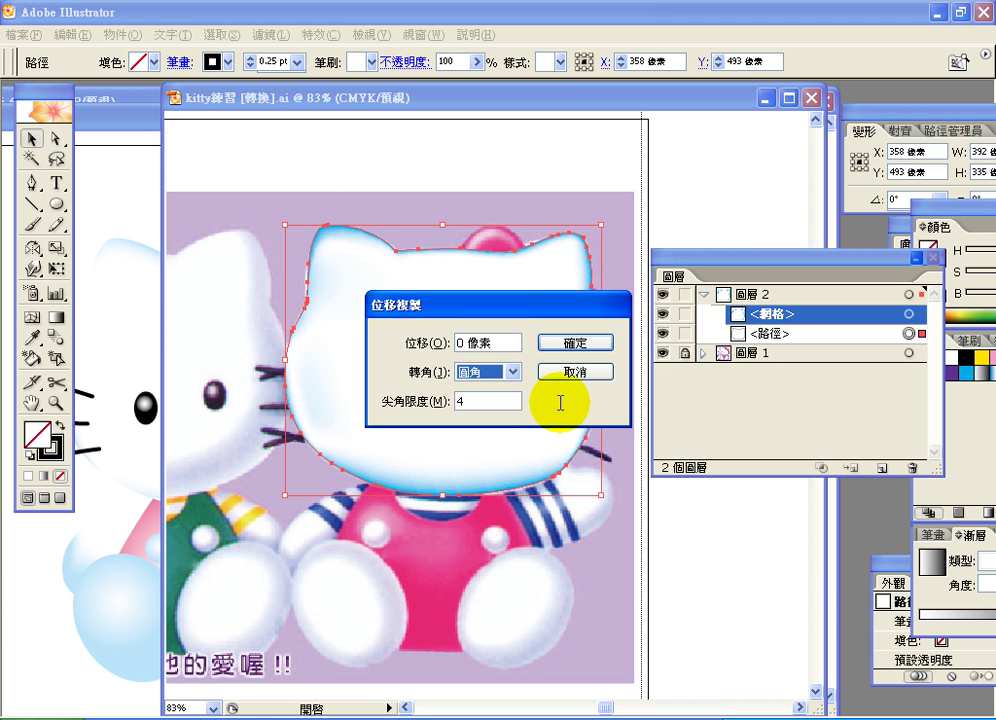
{"action": "left_click_drag", "start_coordinate": [489, 401], "coordinate": [425, 389]}
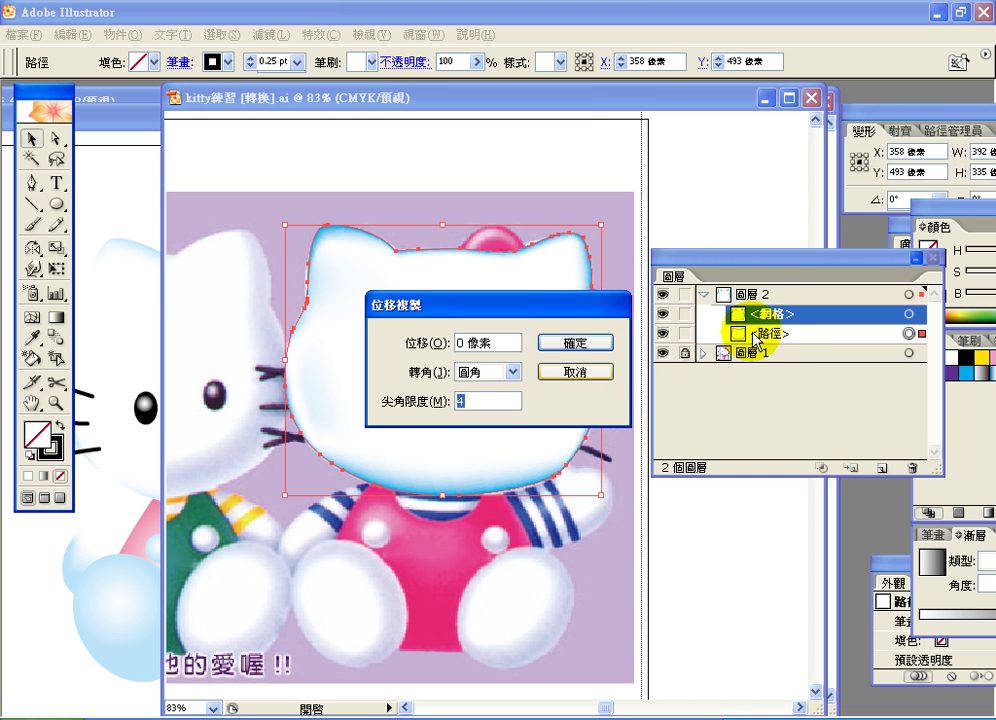
{"action": "key", "text": "Return"}
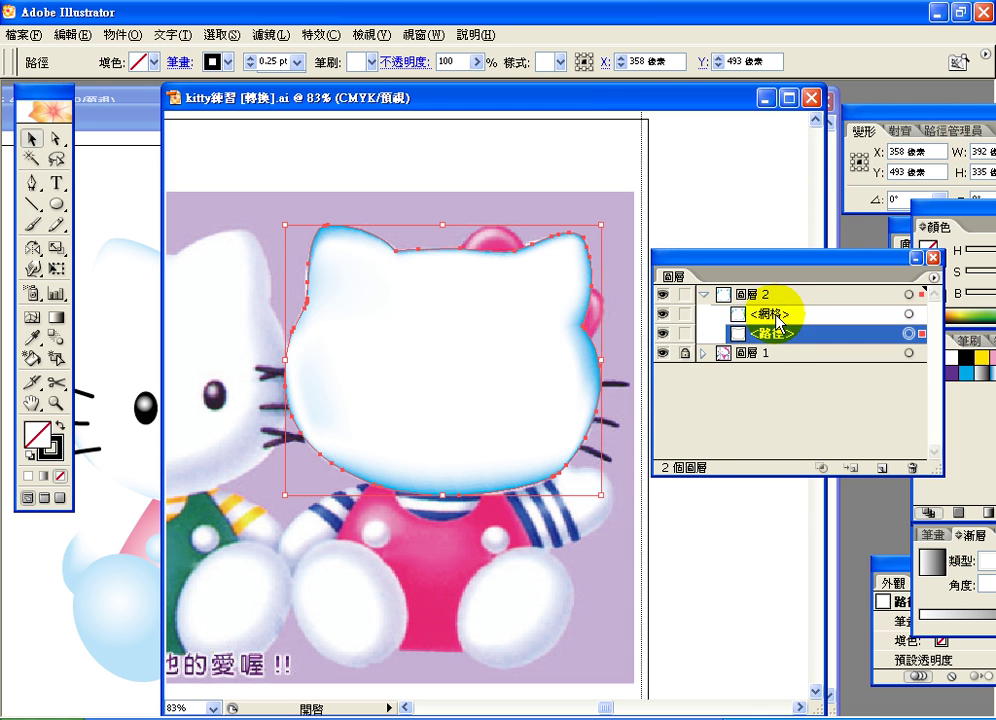
{"action": "double_click", "coordinate": [776, 318]}
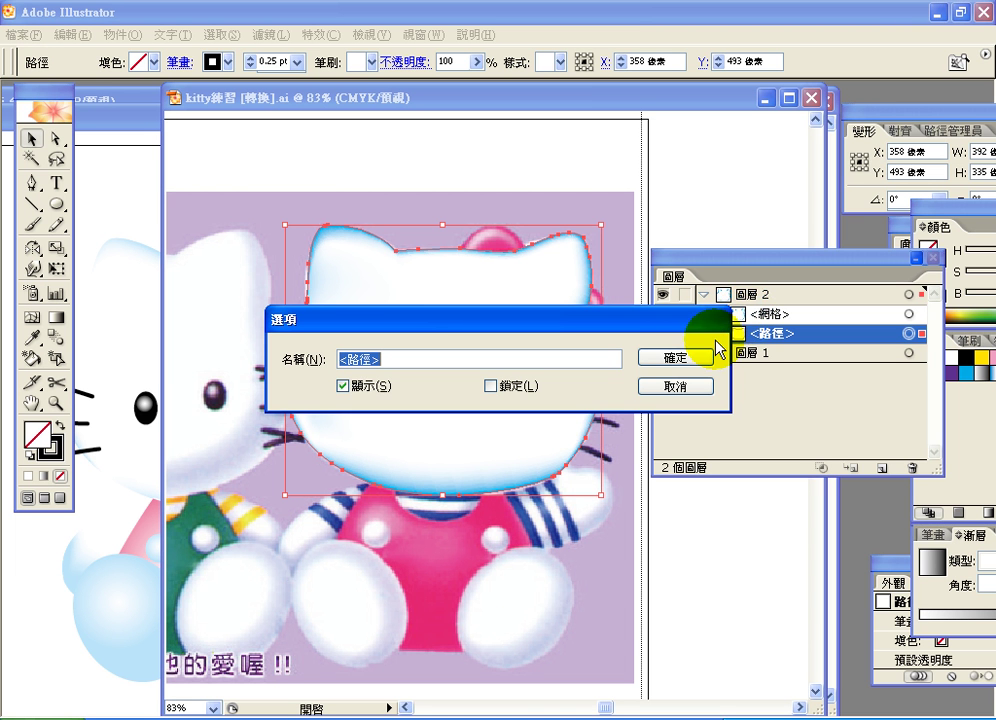
{"action": "left_click", "coordinate": [685, 398]}
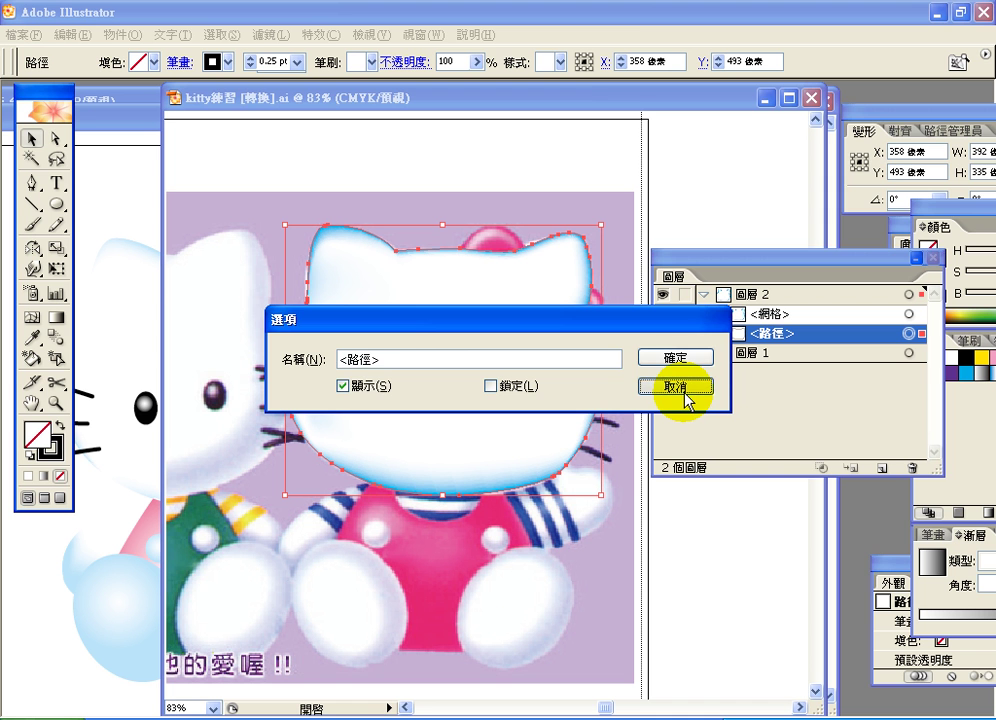
{"action": "left_click", "coordinate": [708, 355]}
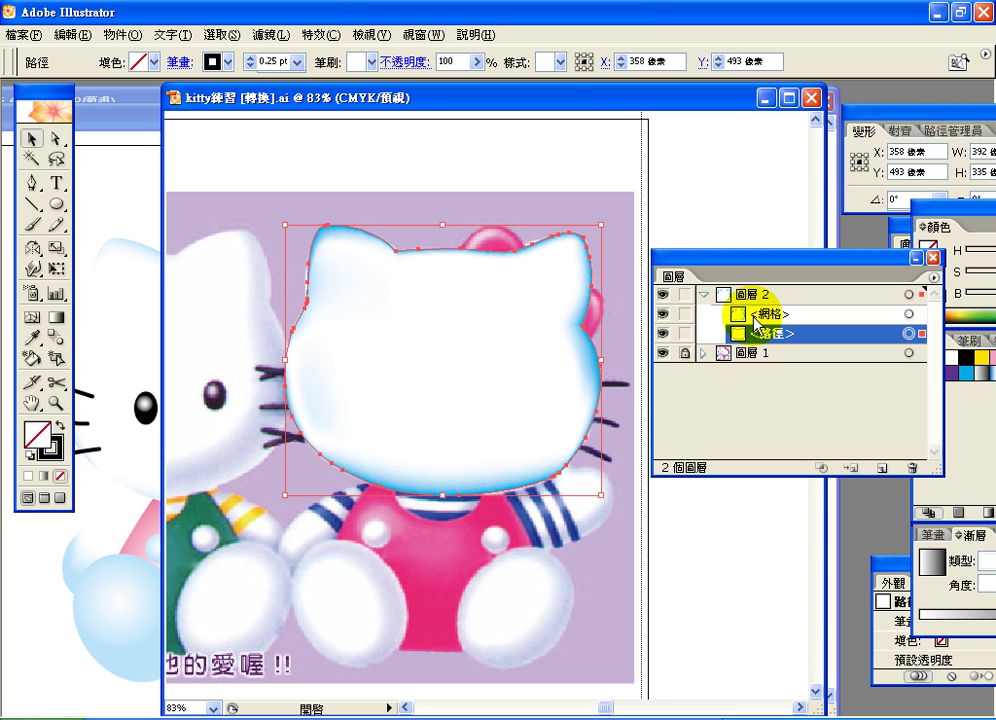
Step: Hide the head's gradient mesh object and fill the offset head path with white
{"action": "left_click", "coordinate": [662, 315]}
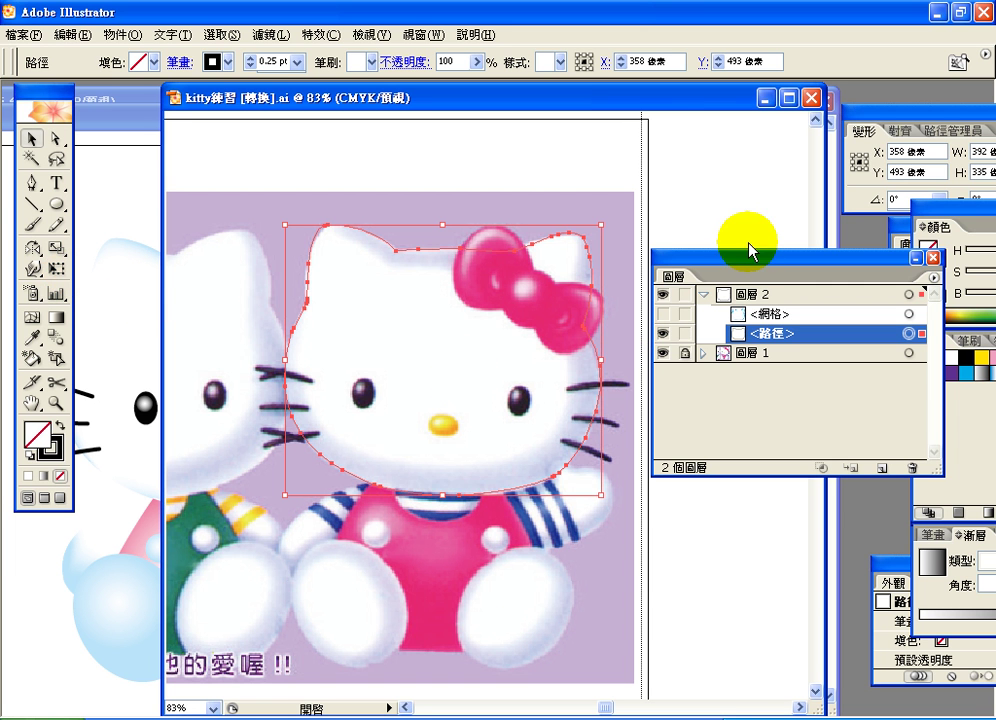
{"action": "left_click_drag", "start_coordinate": [749, 262], "coordinate": [691, 230]}
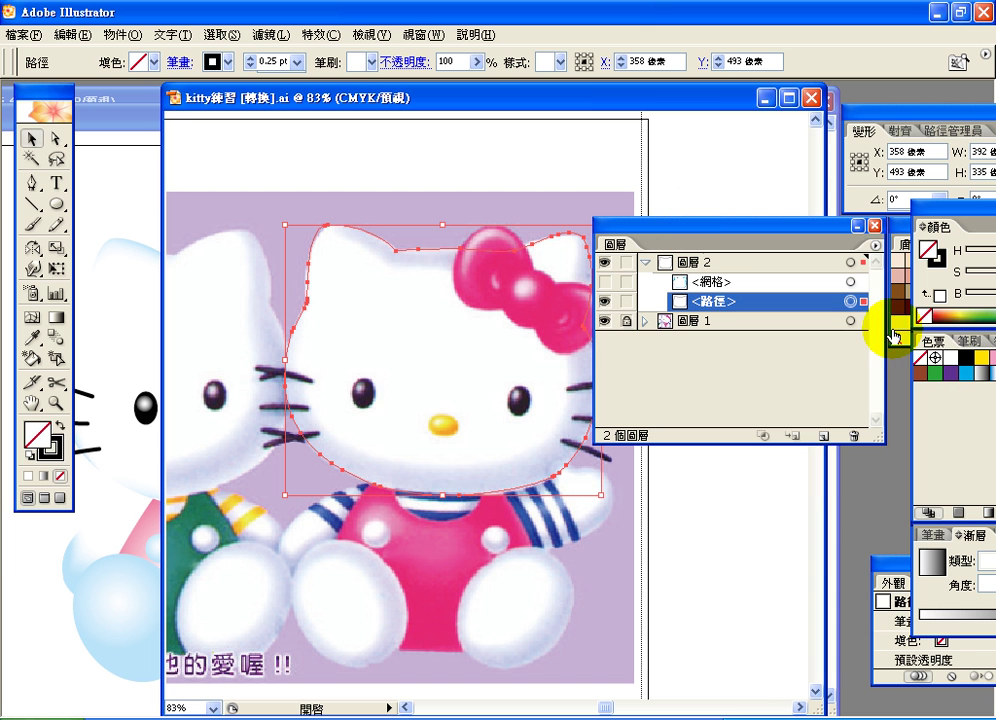
{"action": "left_click", "coordinate": [949, 357]}
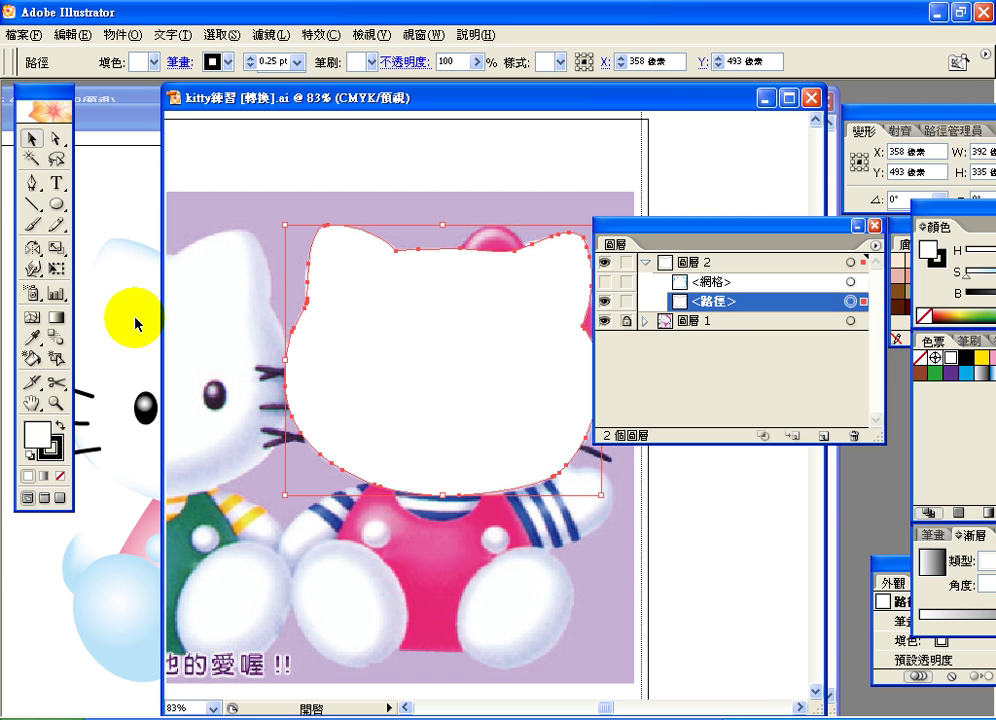
Step: Convert the white head path into a gradient mesh by adding a mesh point inside the left ear
{"action": "left_click", "coordinate": [32, 317]}
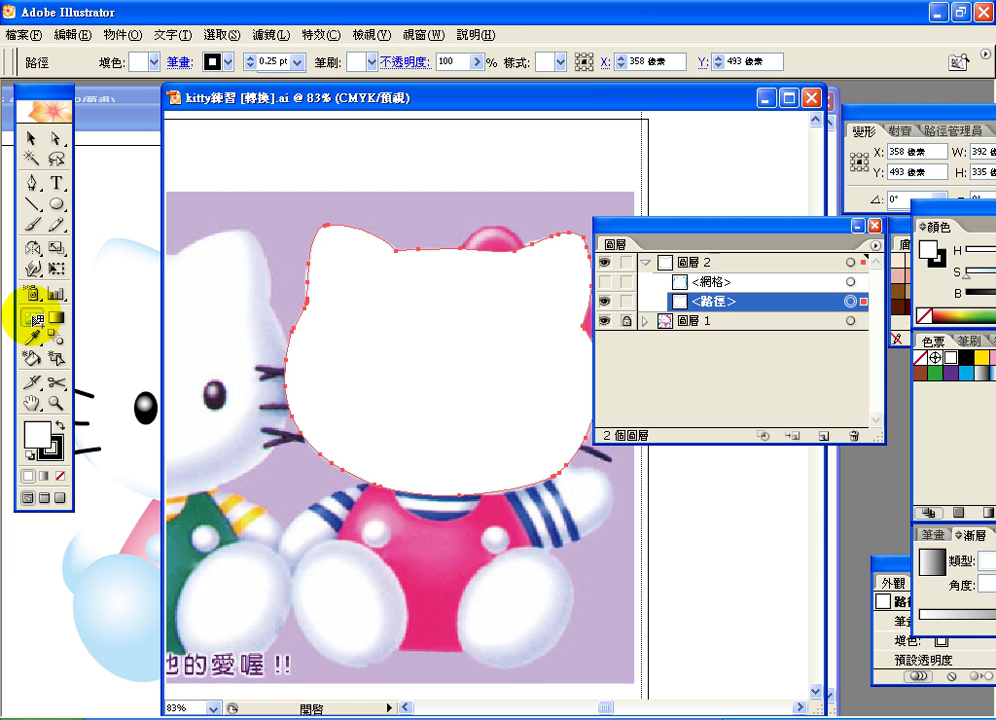
{"action": "left_click", "coordinate": [340, 250]}
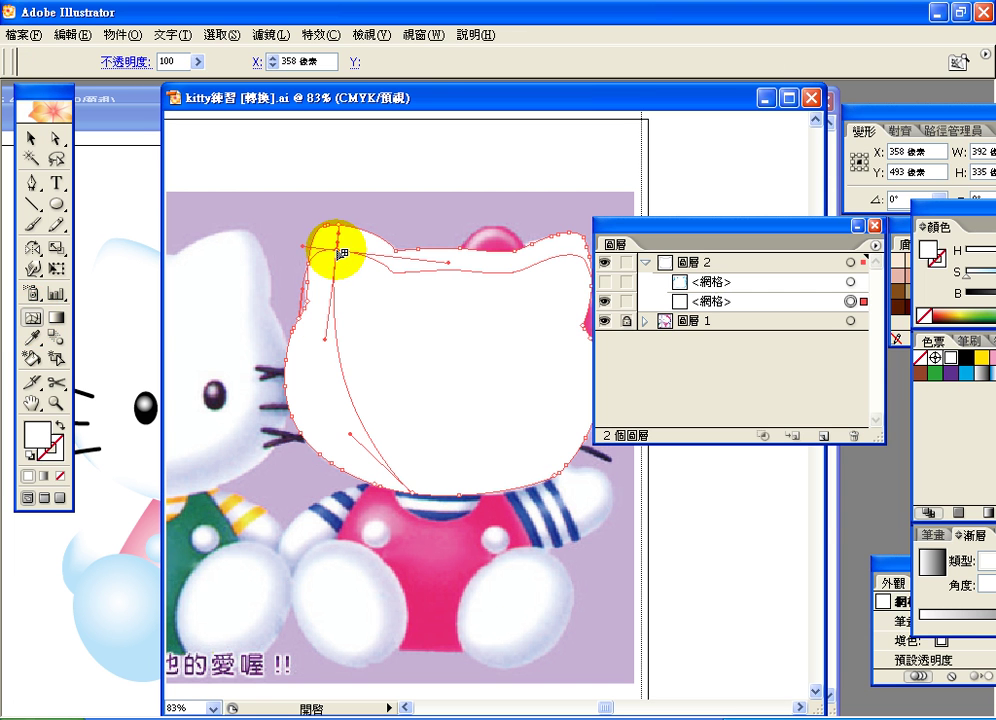
{"action": "left_click", "coordinate": [312, 408]}
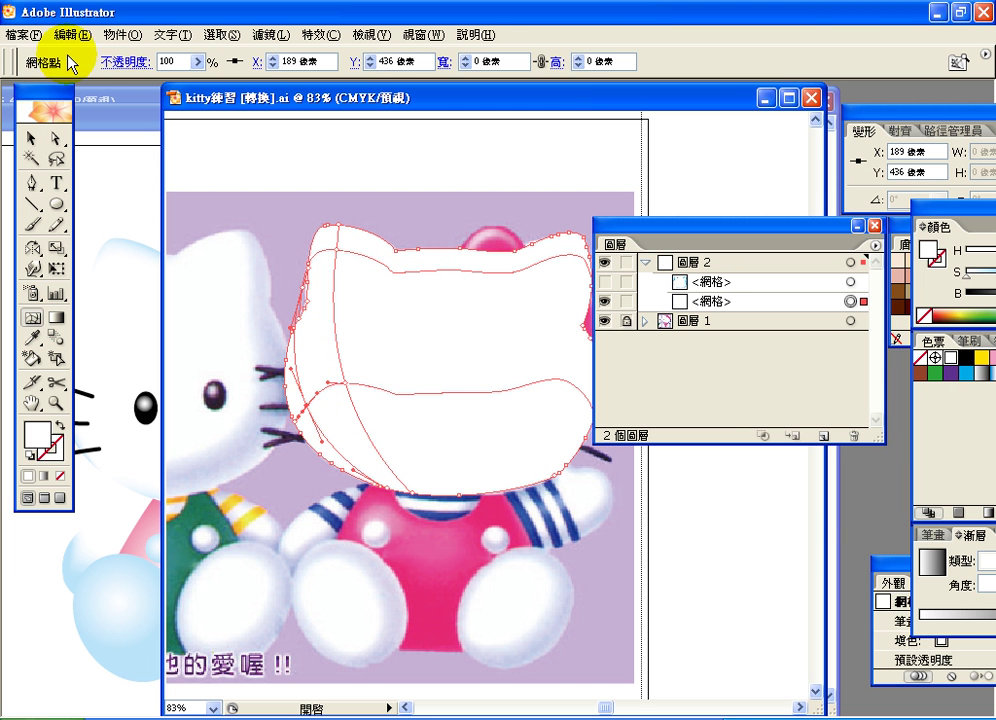
{"action": "left_click", "coordinate": [70, 34]}
{"action": "left_click", "coordinate": [84, 56]}
Step: Add further mesh points inside the white head at the lower left cheek, the right ear and the lower right cheek
{"action": "left_click", "coordinate": [332, 397]}
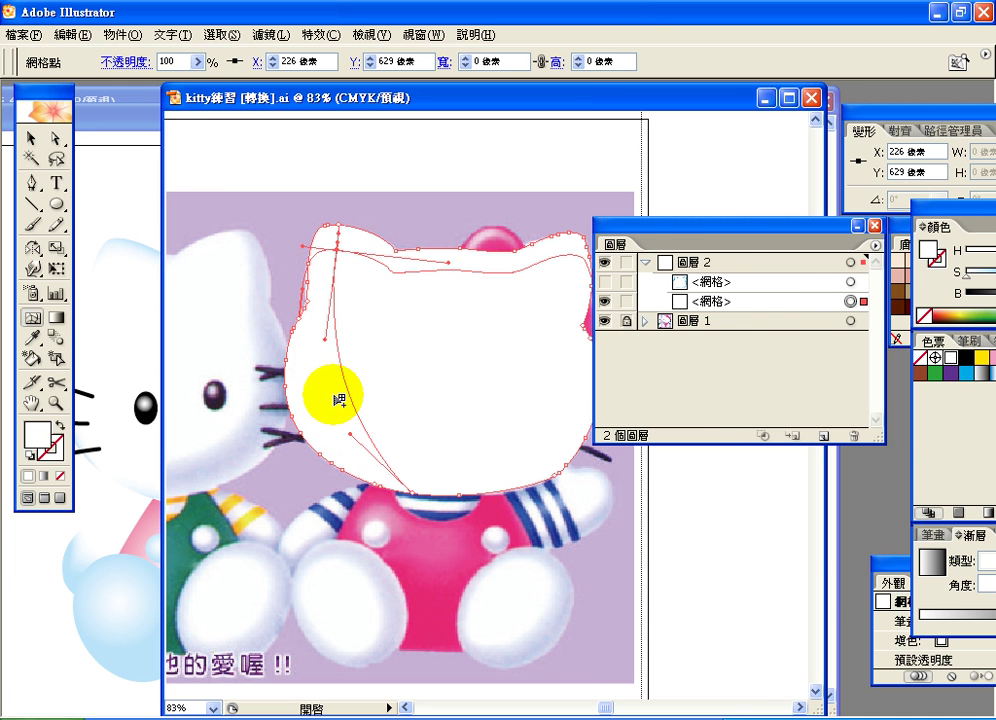
{"action": "left_click", "coordinate": [565, 259]}
{"action": "left_click_drag", "start_coordinate": [618, 224], "coordinate": [725, 224]}
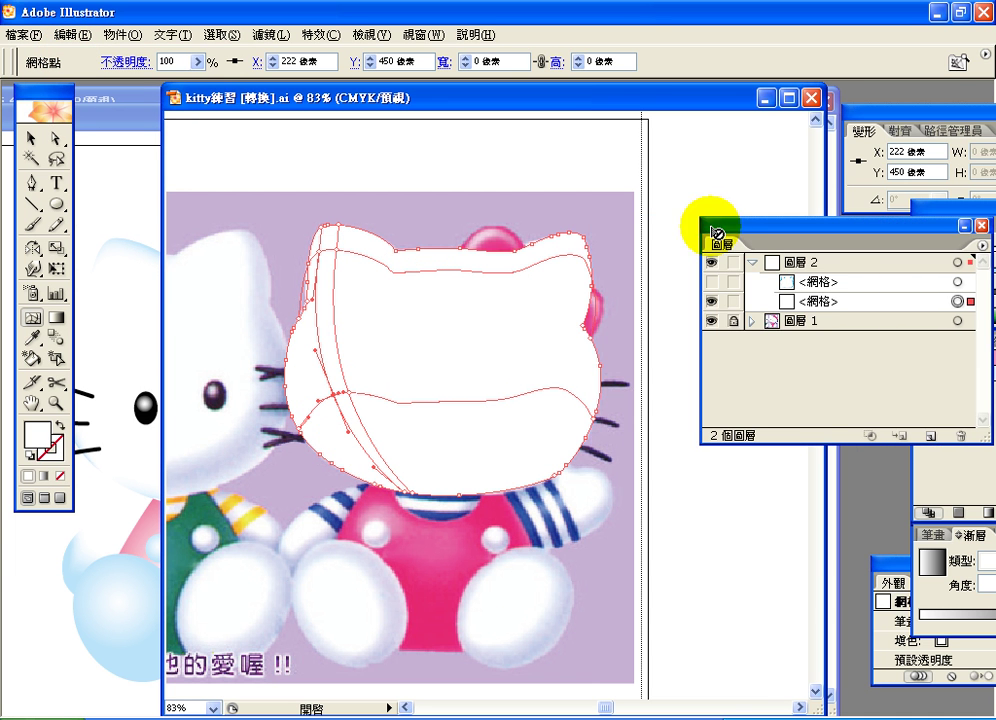
{"action": "left_click", "coordinate": [562, 255]}
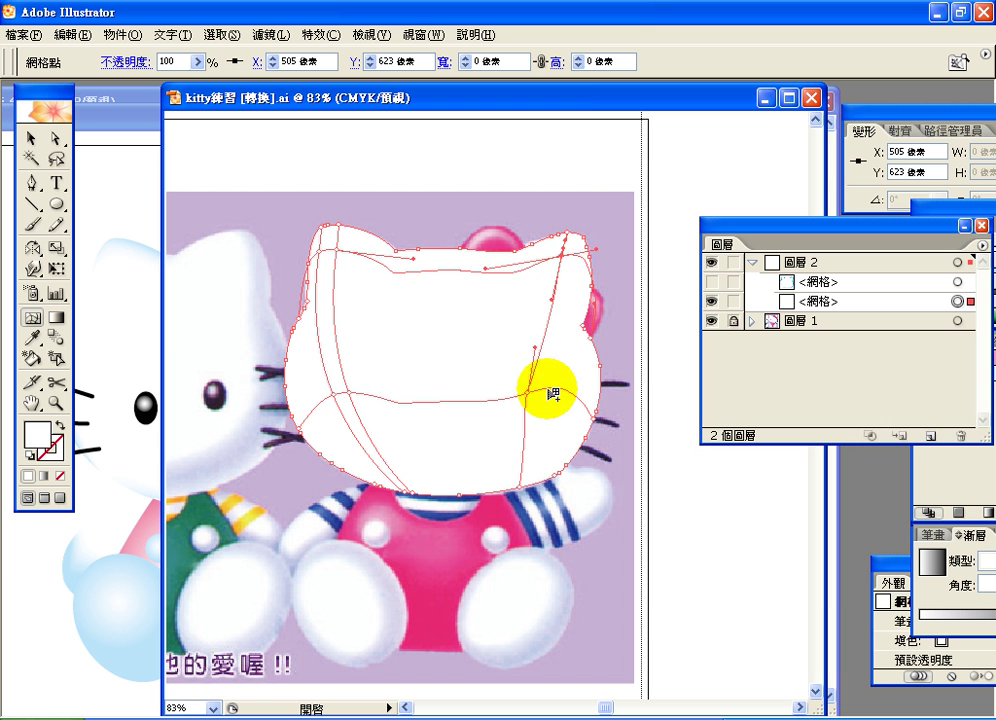
{"action": "mouse_move", "coordinate": [557, 414]}
{"action": "left_mouse_down"}
{"action": "mouse_move", "coordinate": [551, 378]}
{"action": "mouse_move", "coordinate": [547, 429]}
{"action": "left_mouse_up"}
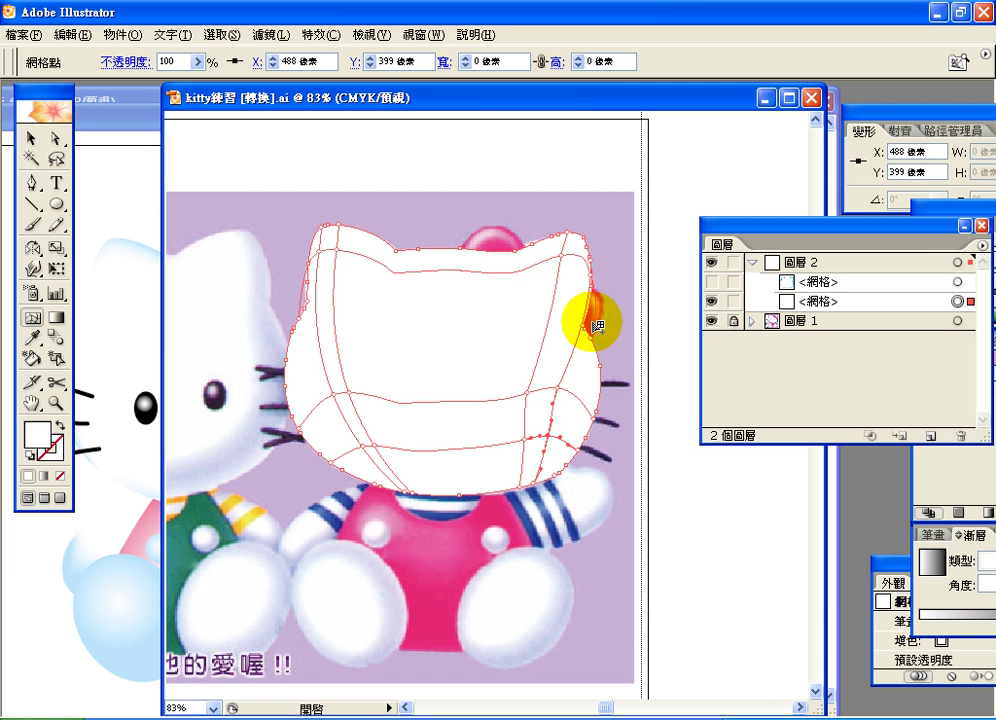
Step: Color the mesh points along the head's top edge, from the left ear to the right ear, cyan blue (H 196, S 100, B 90.98)
{"action": "left_click", "coordinate": [321, 229]}
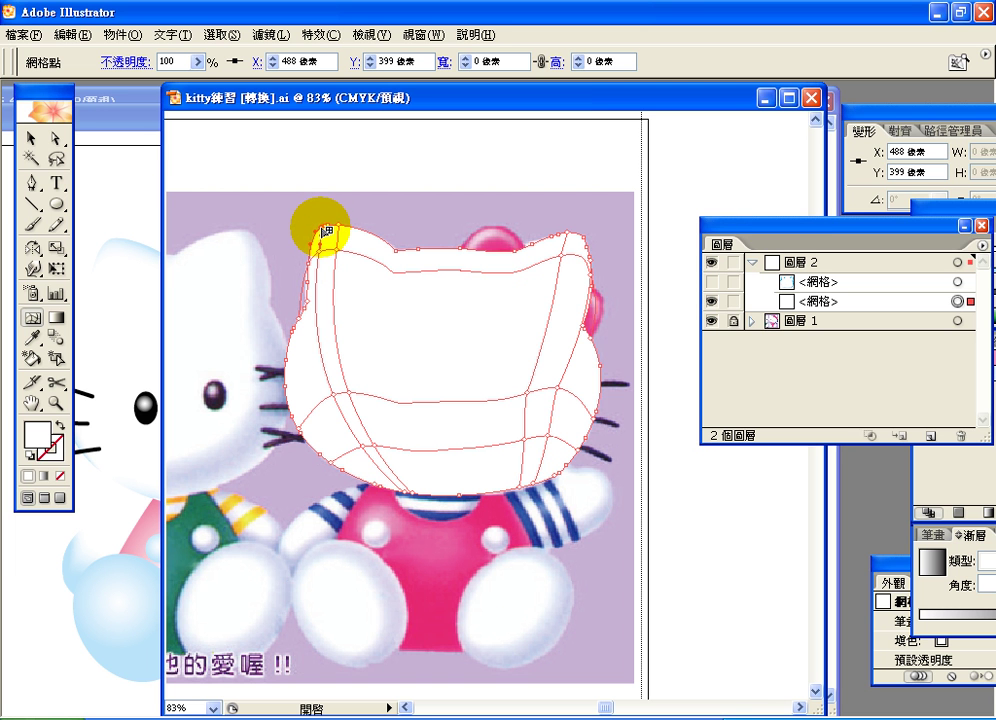
{"action": "left_click_drag", "start_coordinate": [978, 222], "coordinate": [782, 183]}
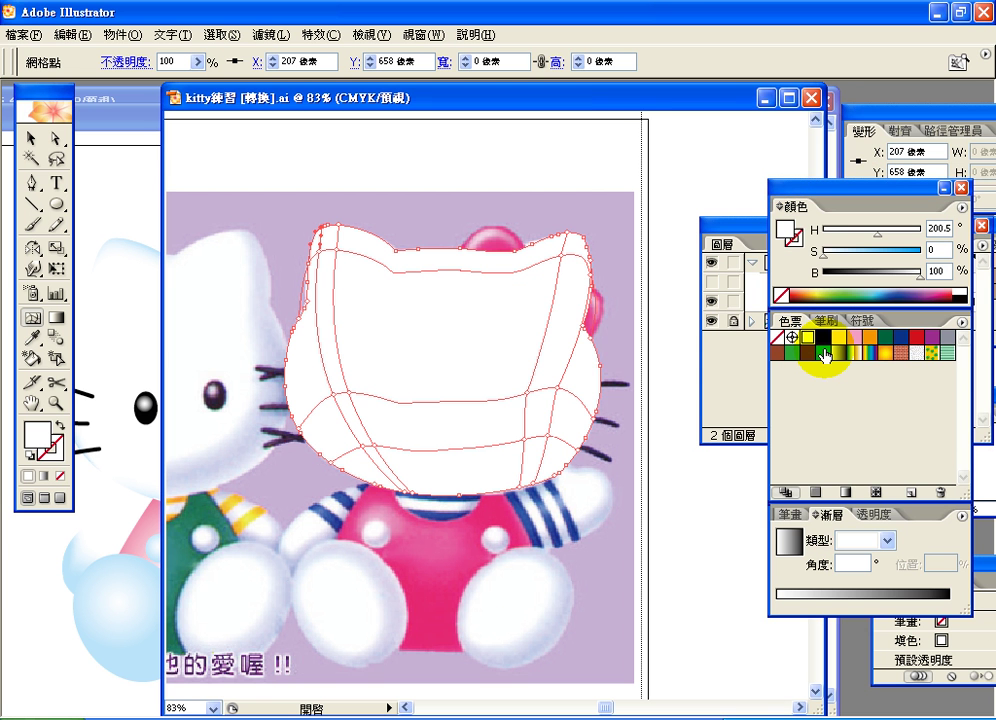
{"action": "left_click", "coordinate": [826, 356]}
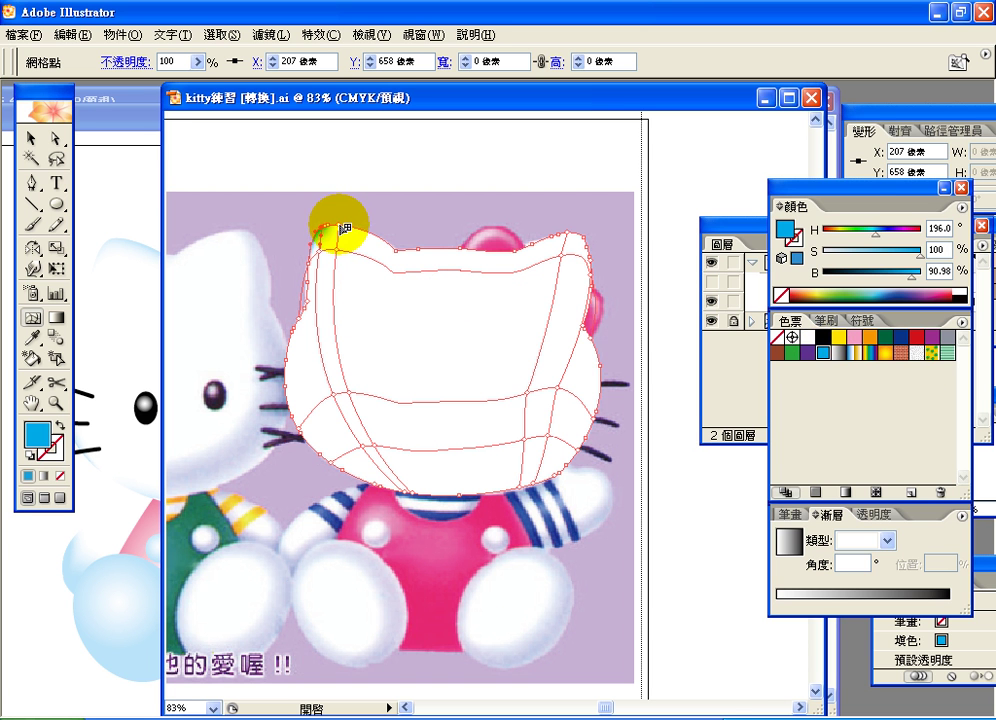
{"action": "left_click", "coordinate": [333, 226]}
{"action": "left_click", "coordinate": [824, 354]}
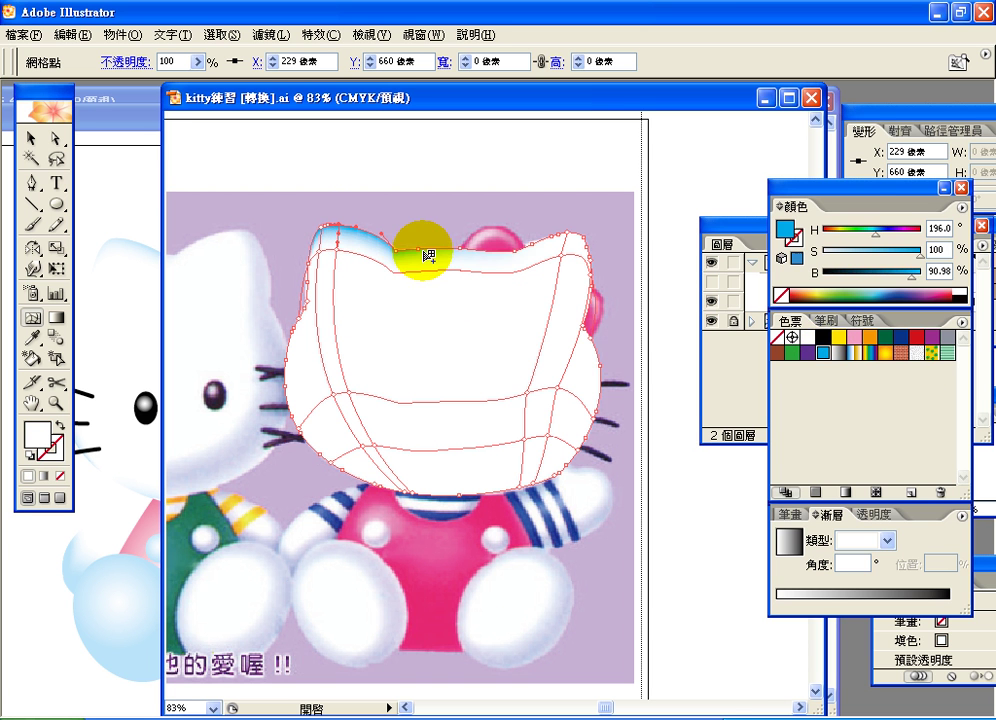
{"action": "left_click", "coordinate": [571, 240]}
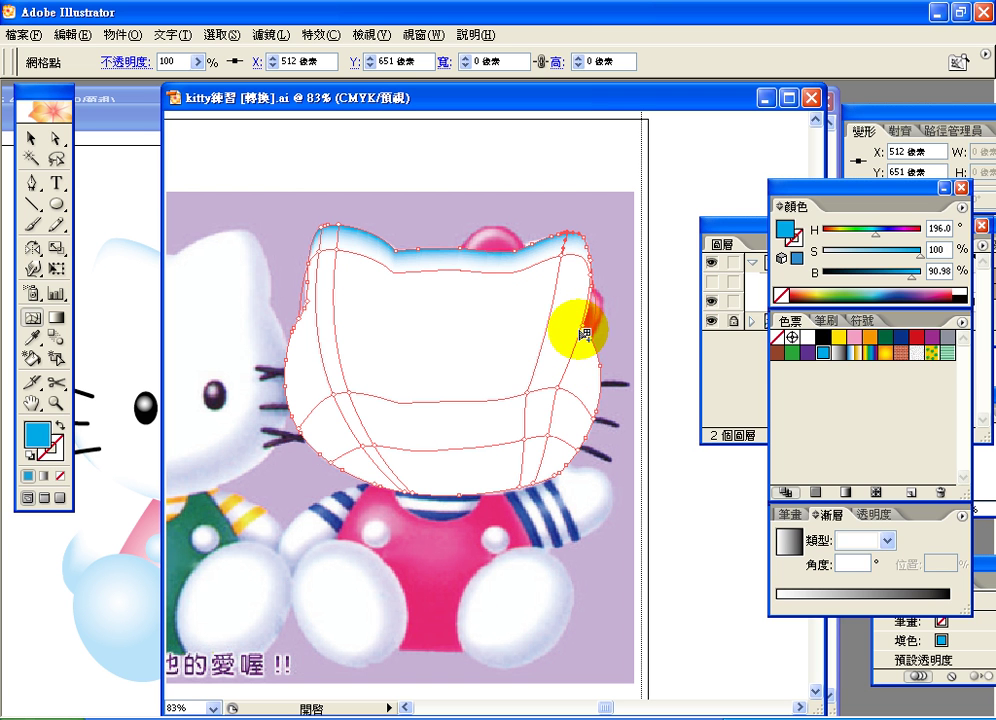
Step: Add two cyan-blue mesh points inside the head below the right ear and color the right cheek's edge mesh points the same blue
{"action": "left_click", "coordinate": [584, 333]}
{"action": "left_click_drag", "start_coordinate": [584, 333], "coordinate": [573, 279]}
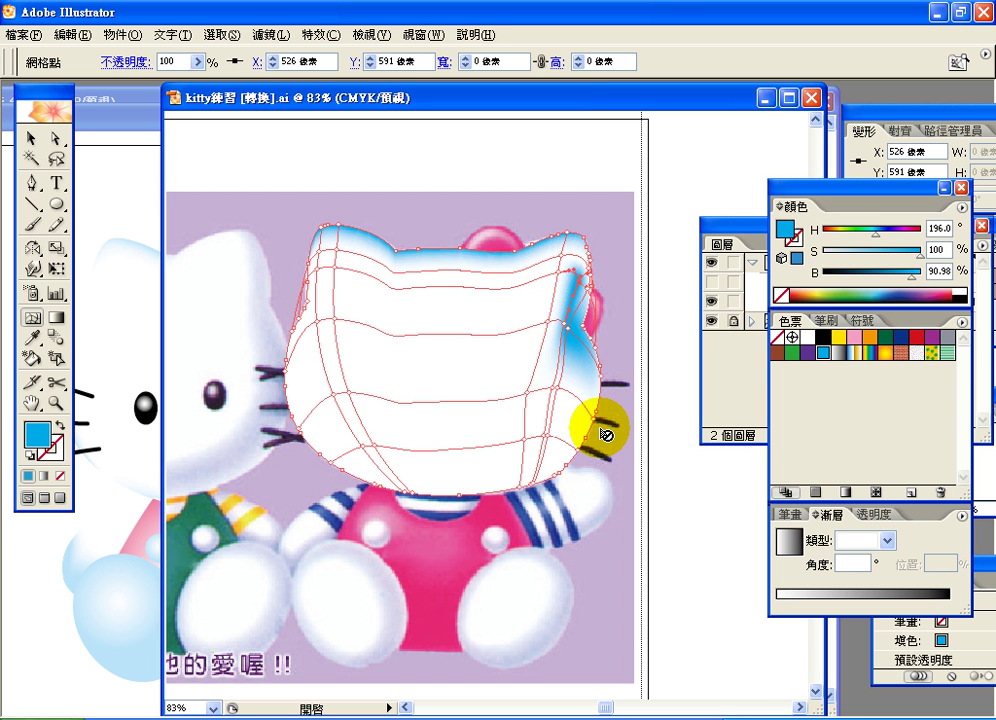
{"action": "left_click", "coordinate": [589, 411]}
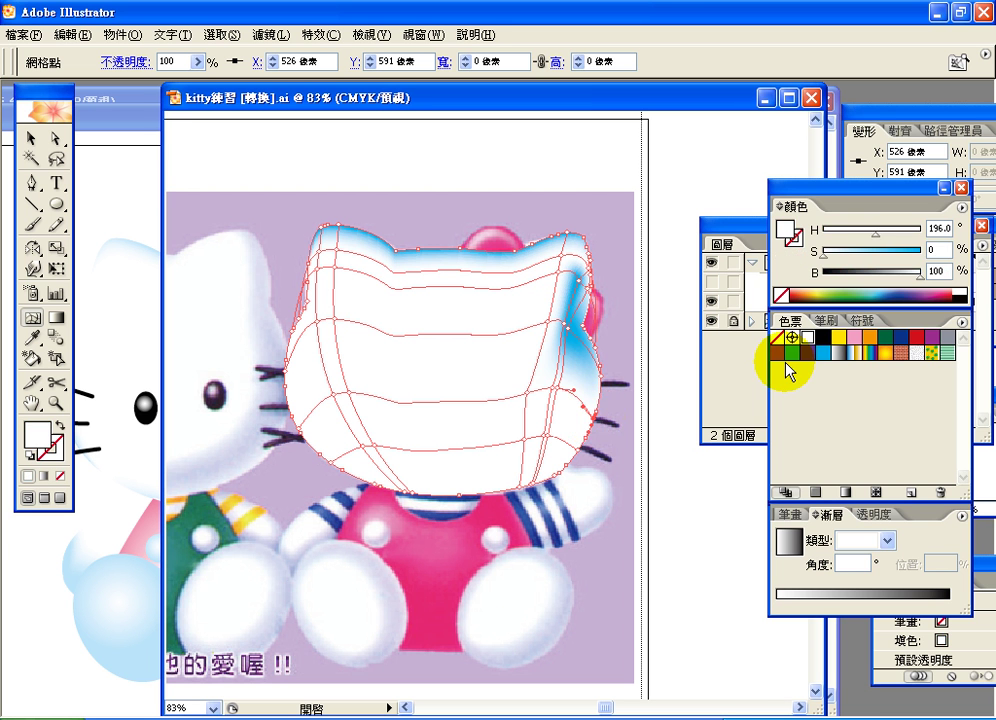
{"action": "left_click", "coordinate": [806, 338]}
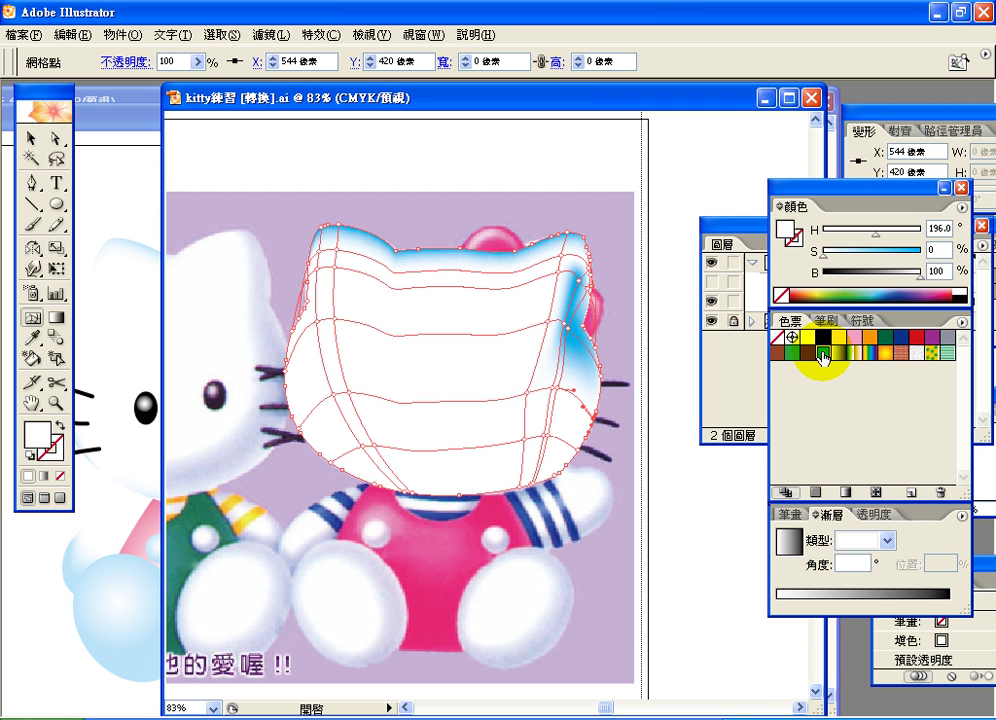
{"action": "left_click", "coordinate": [822, 352]}
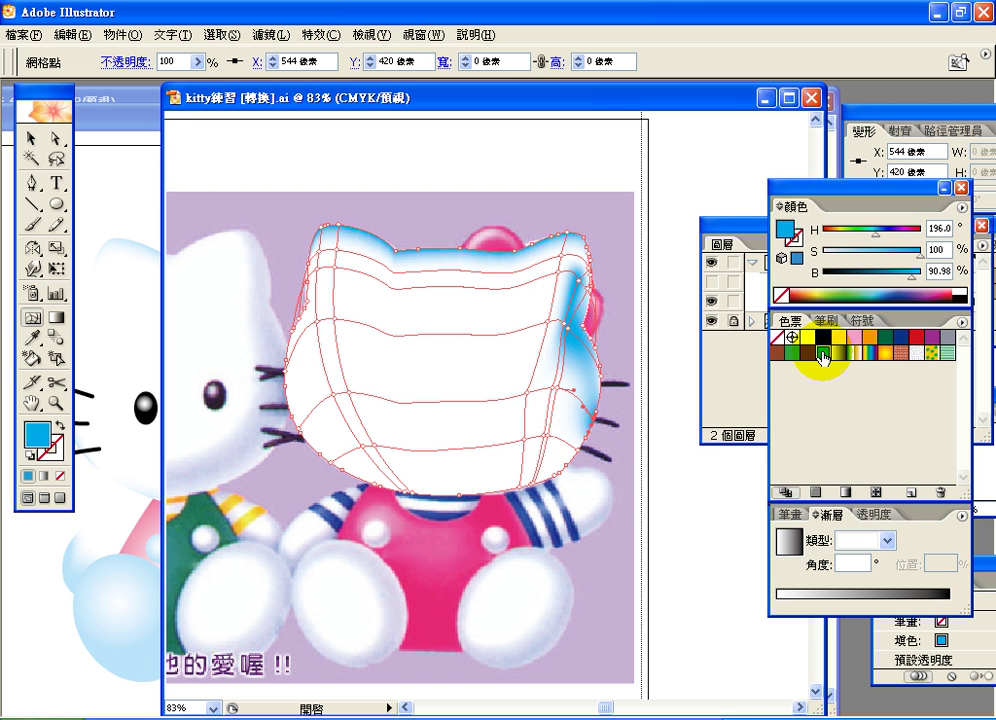
{"action": "left_click", "coordinate": [587, 452]}
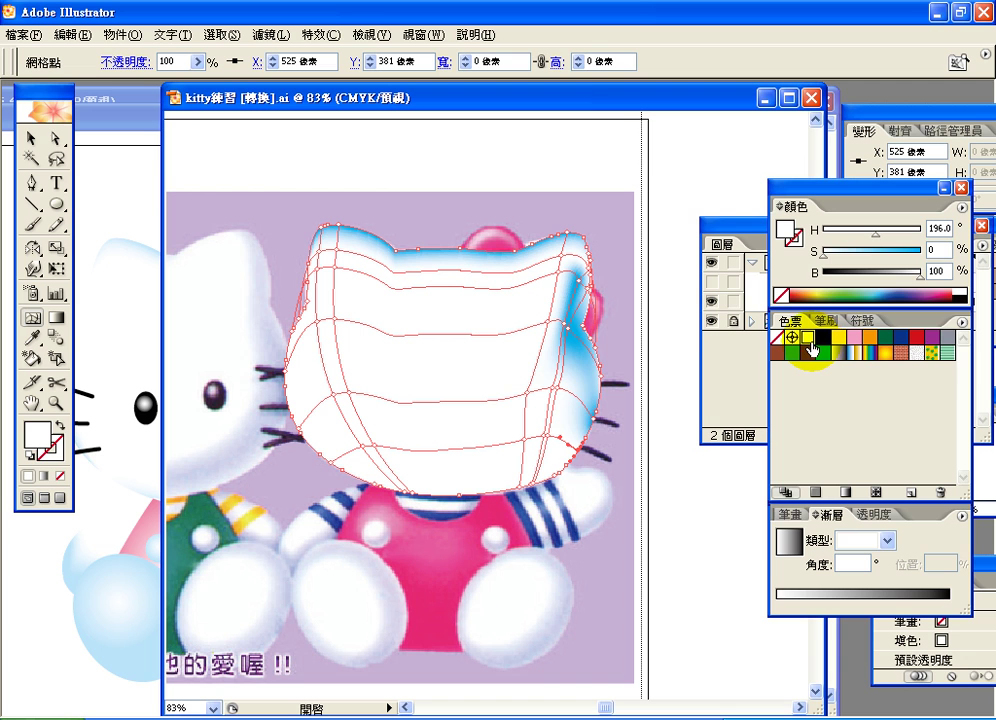